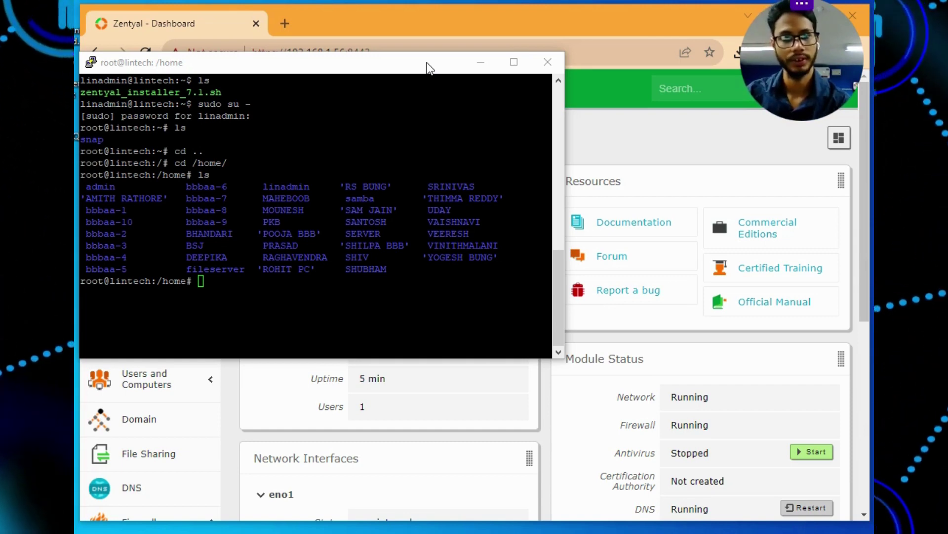
# Minimize the PuTTY root terminal so the Zentyal dashboard is visible
pyautogui.click(481, 62)
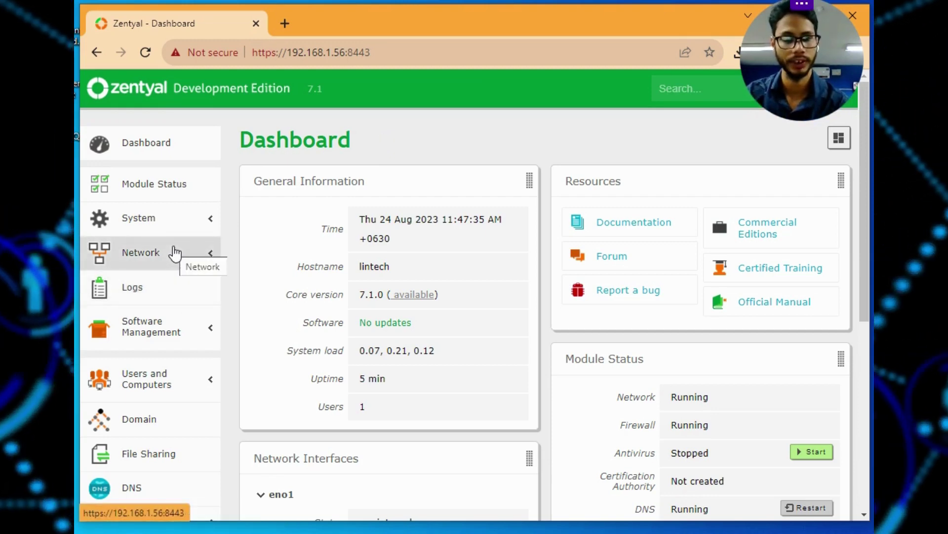
pyautogui.scroll(-3, 174, 253)
pyautogui.scroll(-4, 174, 253)
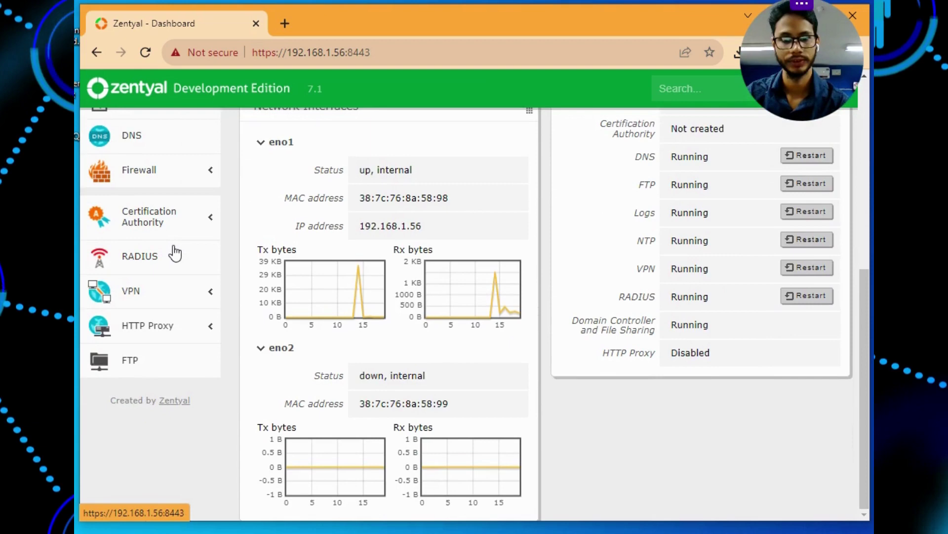
pyautogui.scroll(7, 174, 253)
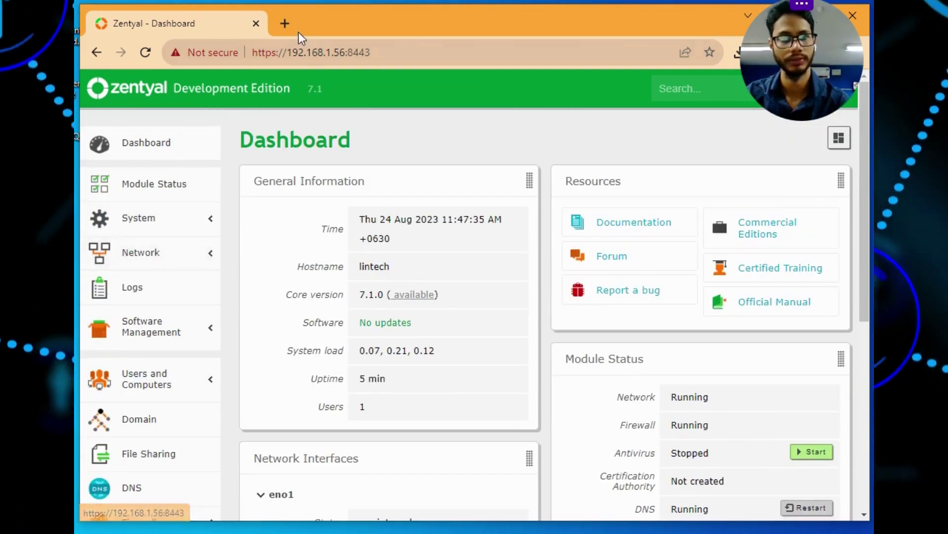
pyautogui.click(287, 25)
pyautogui.click(256, 24)
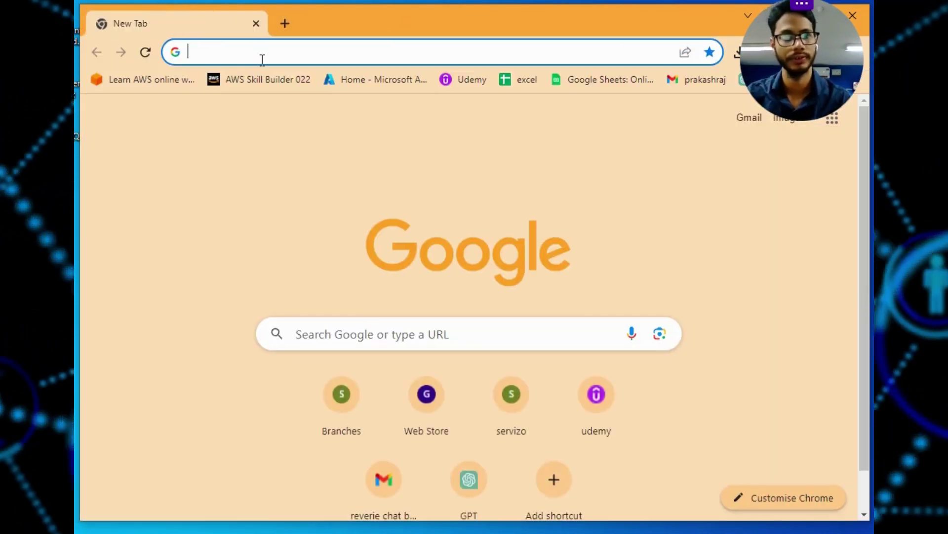
pyautogui.click(267, 54)
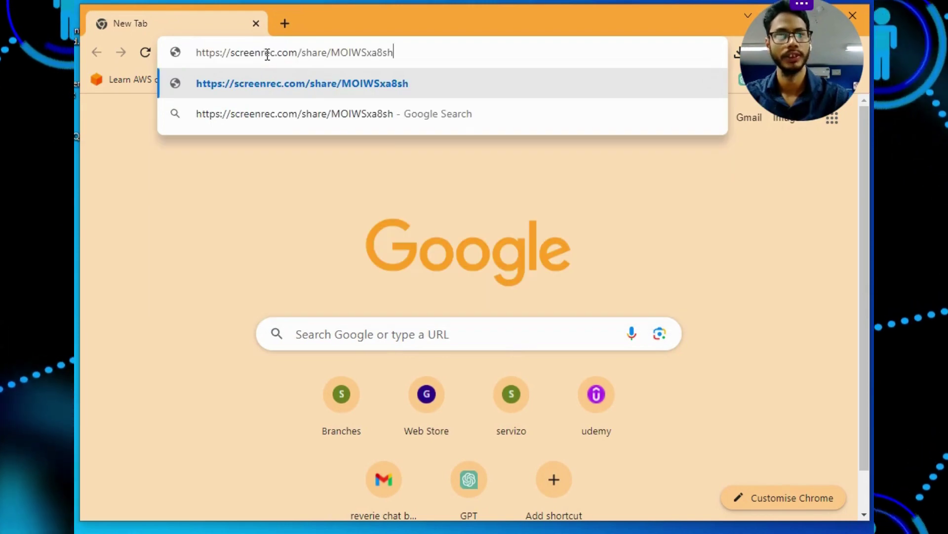
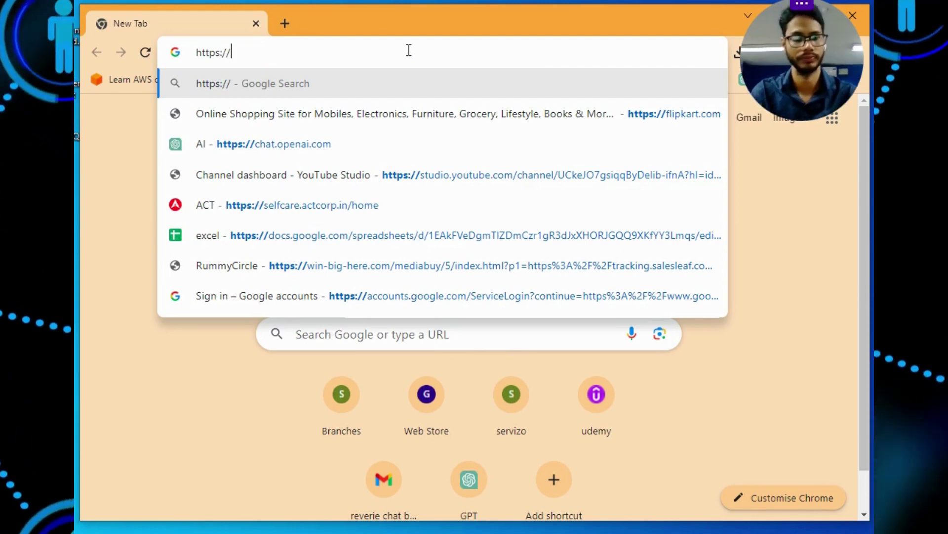
pyautogui.press('super')
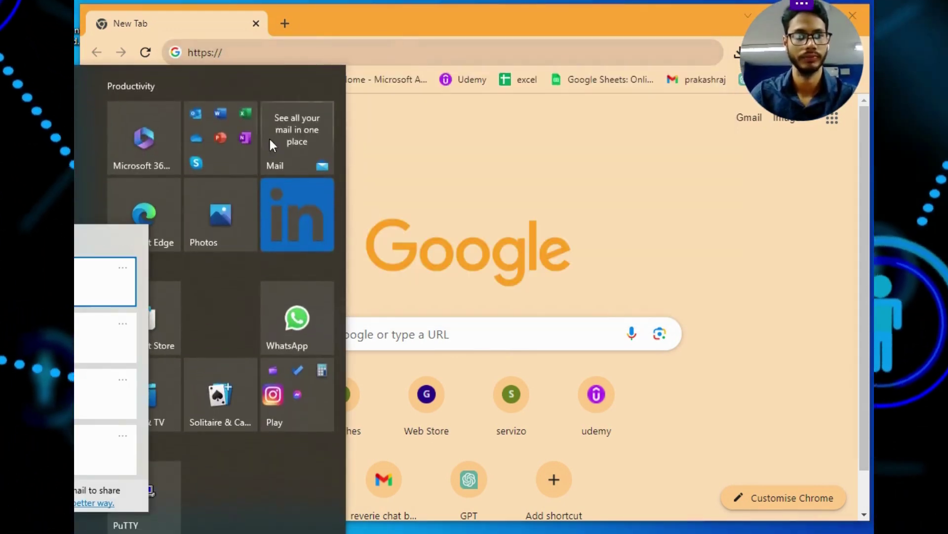
pyautogui.press('Escape')
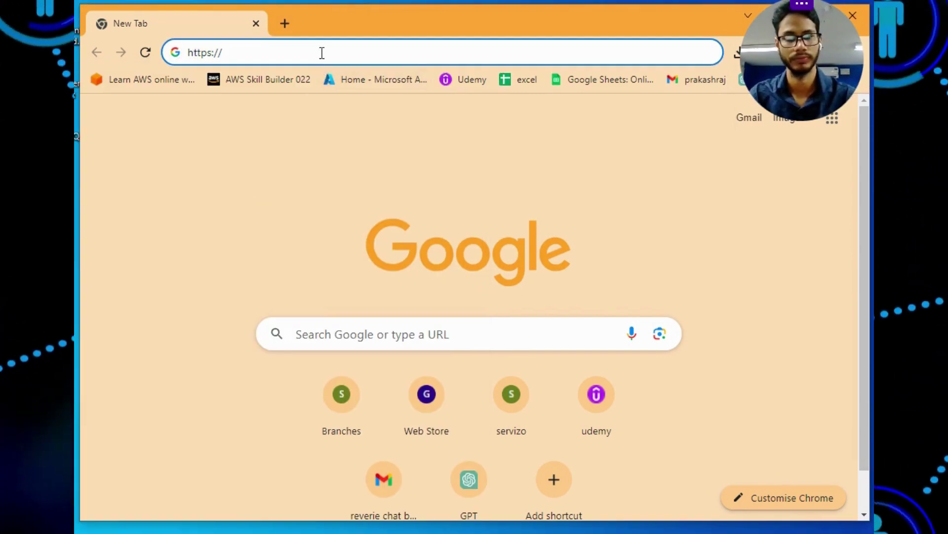
pyautogui.press('BackSpace')
pyautogui.press('BackSpace')
pyautogui.press('BackSpace')
pyautogui.press('BackSpace')
pyautogui.press('BackSpace')
pyautogui.press('BackSpace')
pyautogui.press('BackSpace')
pyautogui.write('https://192.168.1.56:8443/')
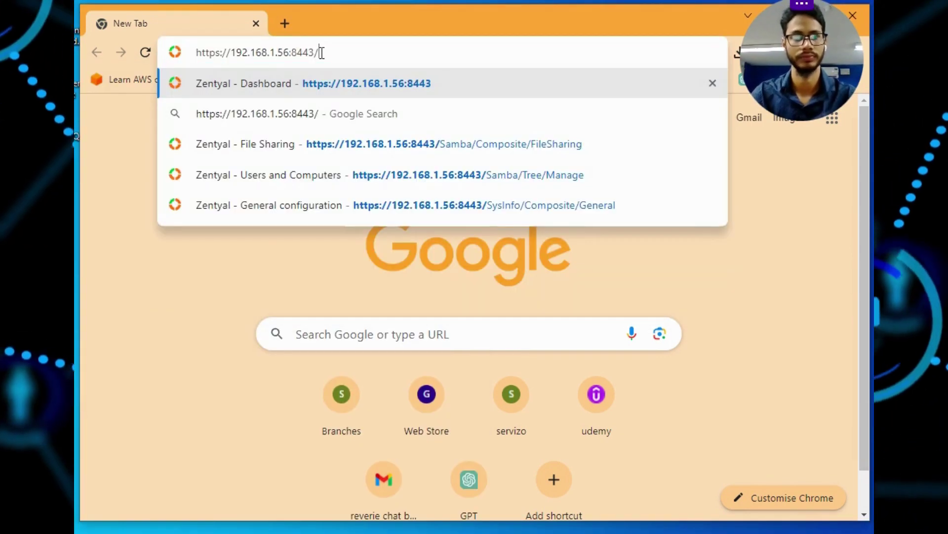
pyautogui.press('BackSpace')
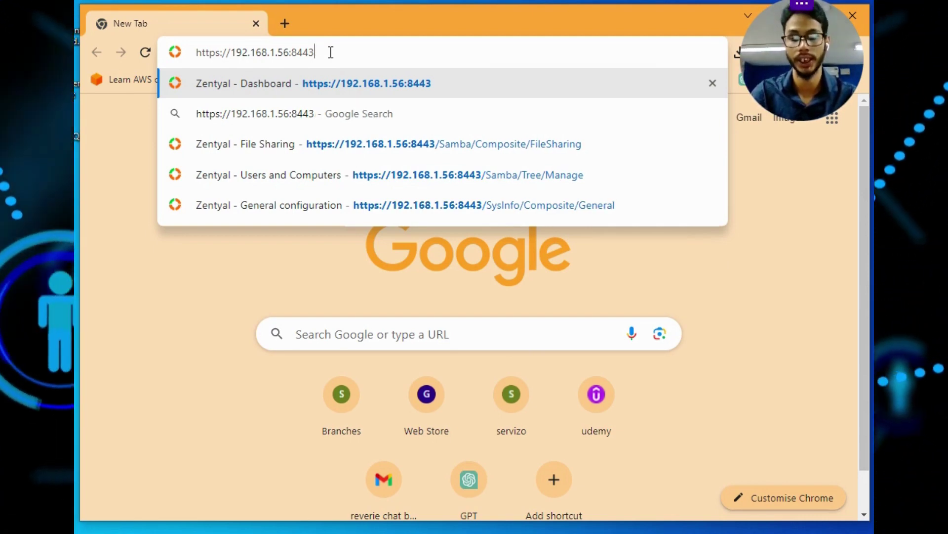
pyautogui.press('Return')
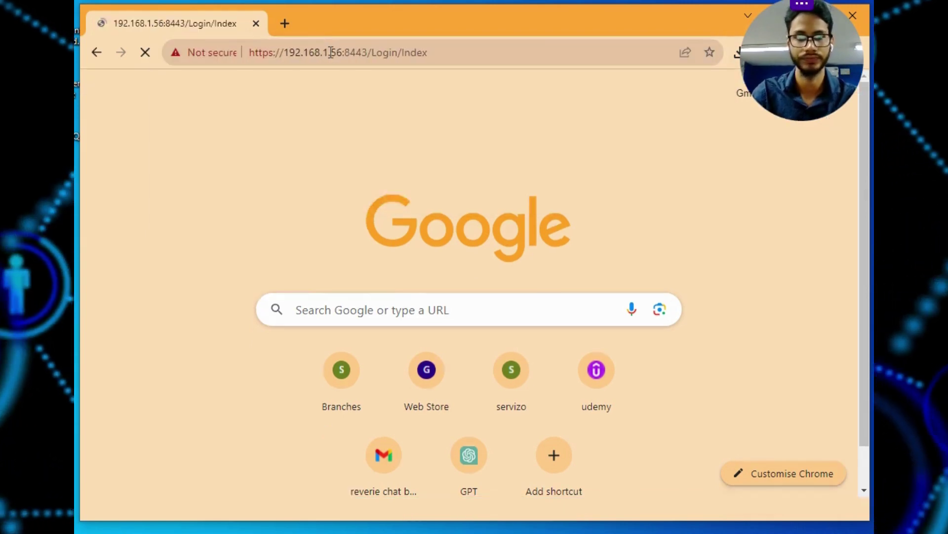
# Log in to Zentyal using the saved admin username and its password
pyautogui.click(460, 262)
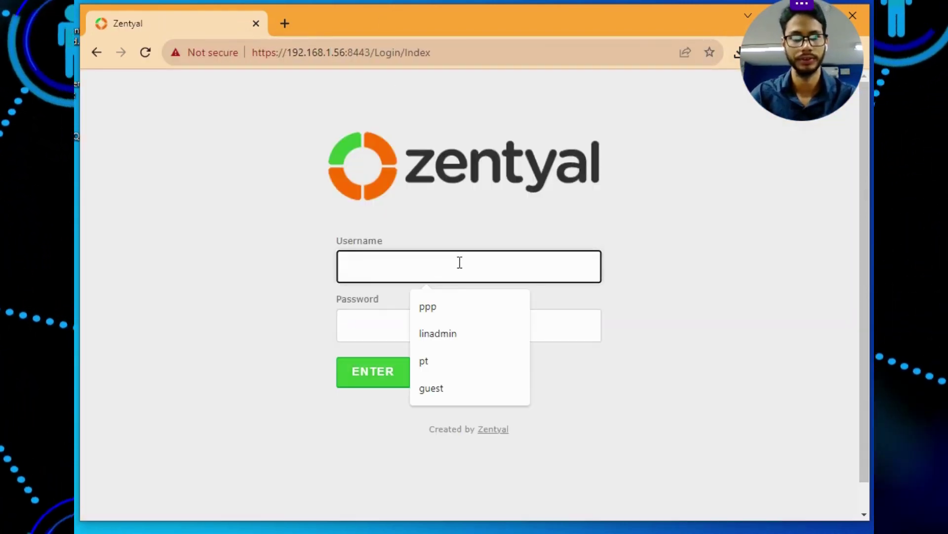
pyautogui.click(464, 338)
pyautogui.click(401, 317)
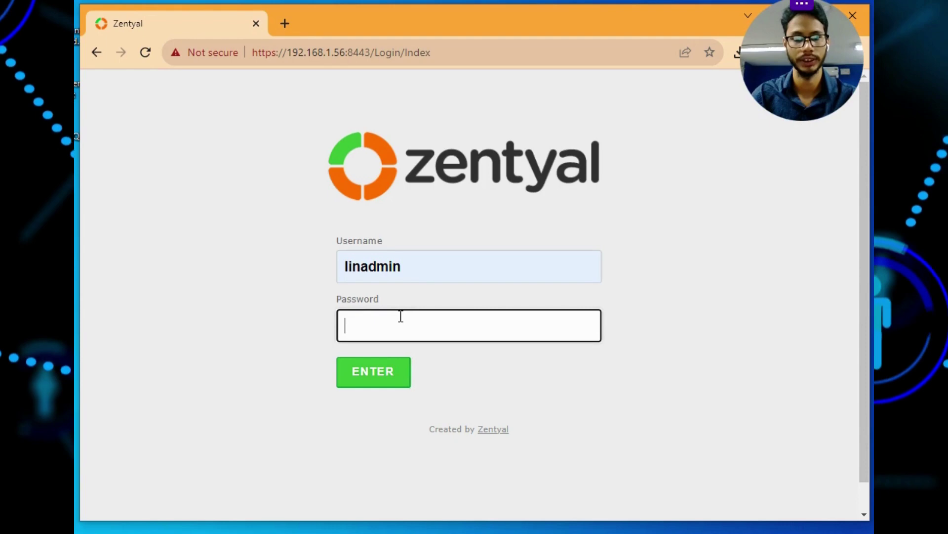
pyautogui.press('Return')
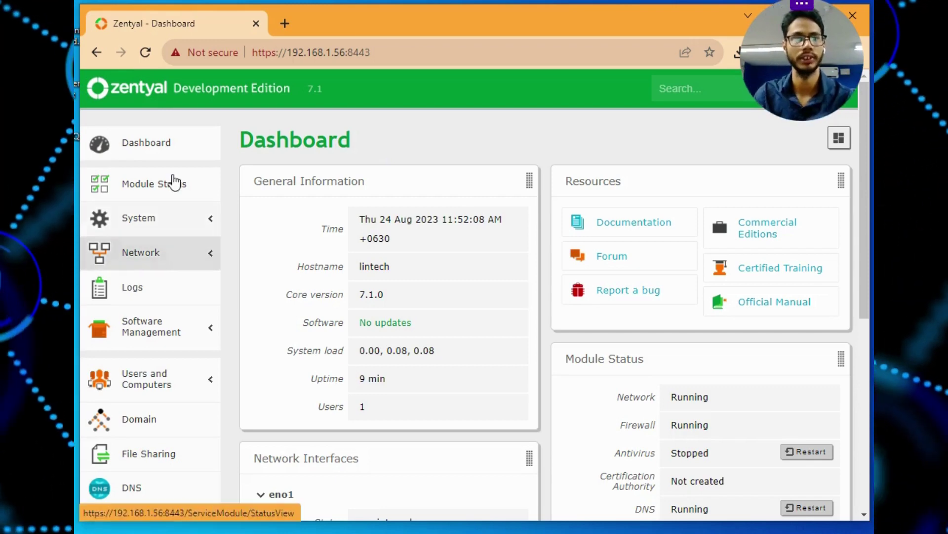
# Open Module Status and scan the module table; all are enabled except HTTP Proxy
pyautogui.click(182, 192)
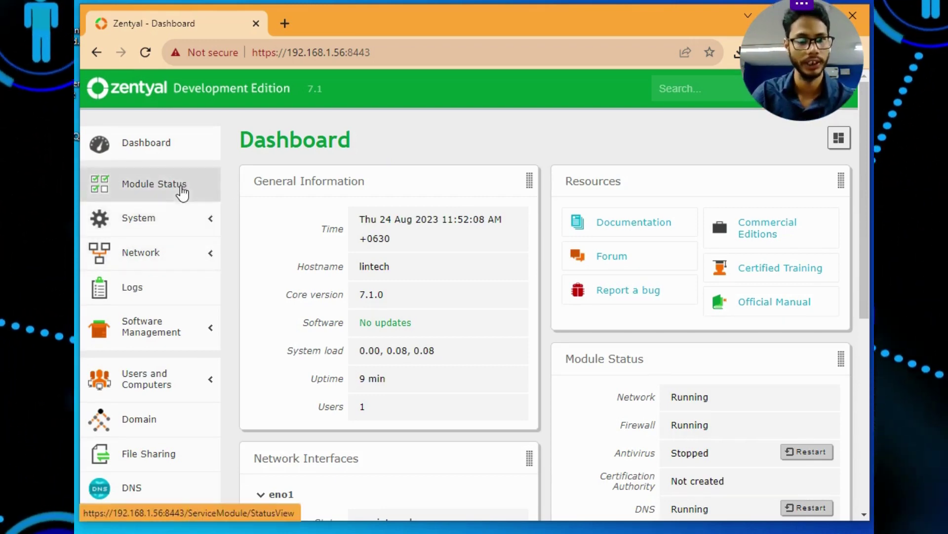
pyautogui.scroll(-2, 741, 249)
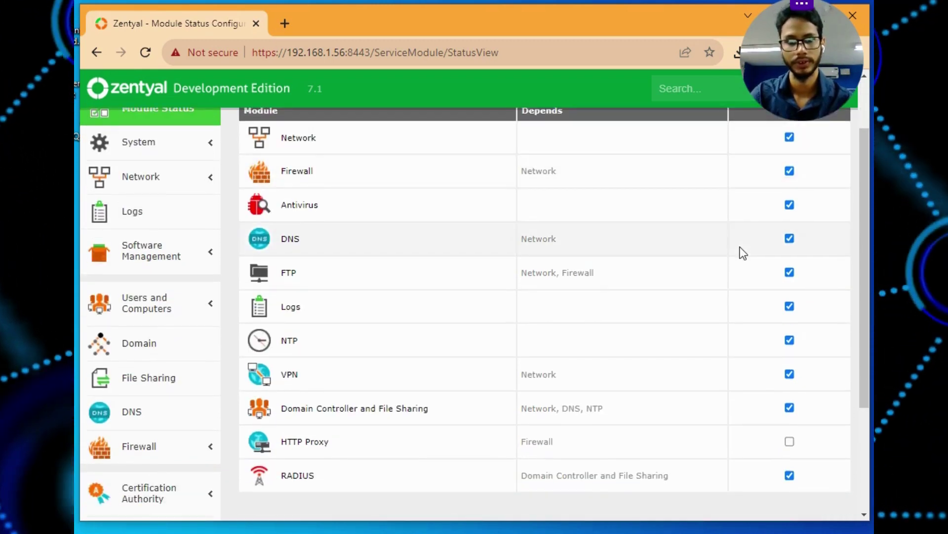
pyautogui.scroll(-3, 744, 253)
pyautogui.scroll(5, 744, 252)
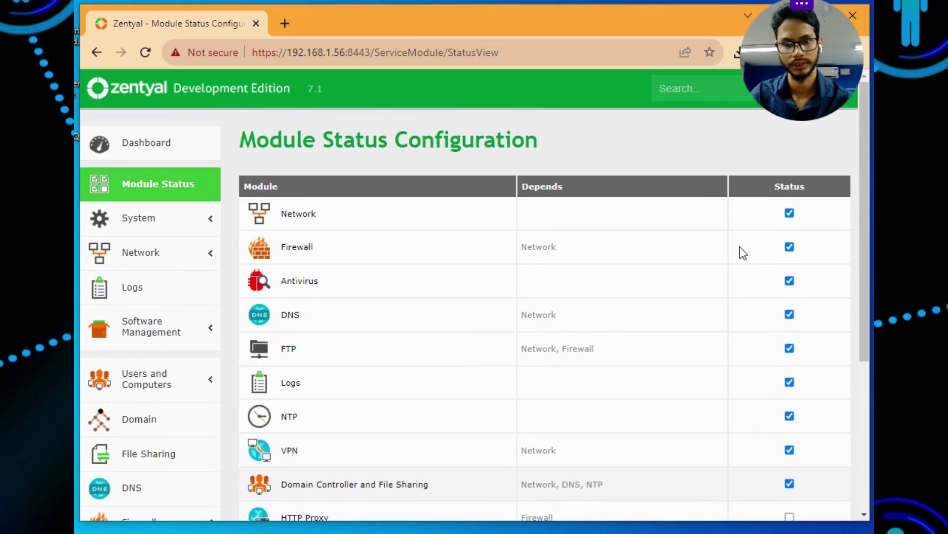
pyautogui.scroll(-4, 744, 253)
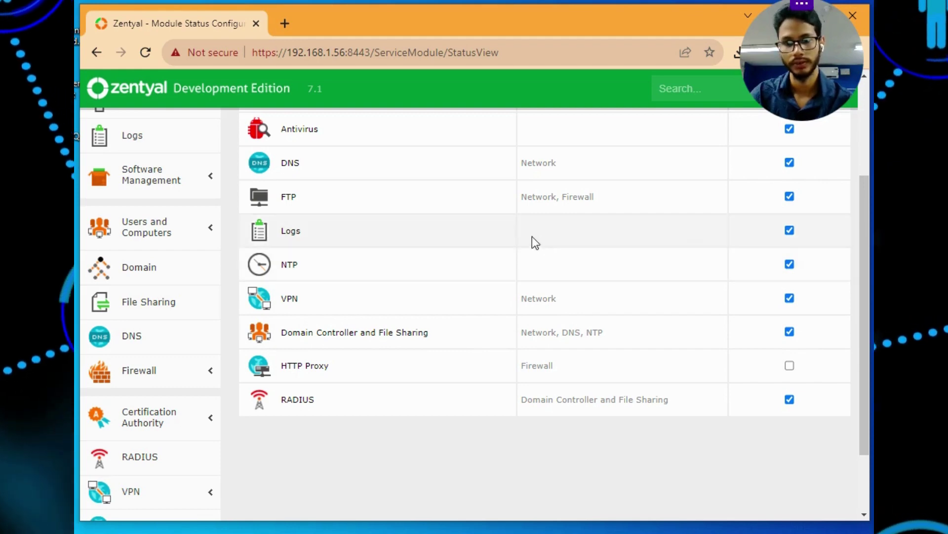
pyautogui.scroll(2, 470, 223)
pyautogui.scroll(2, 350, 239)
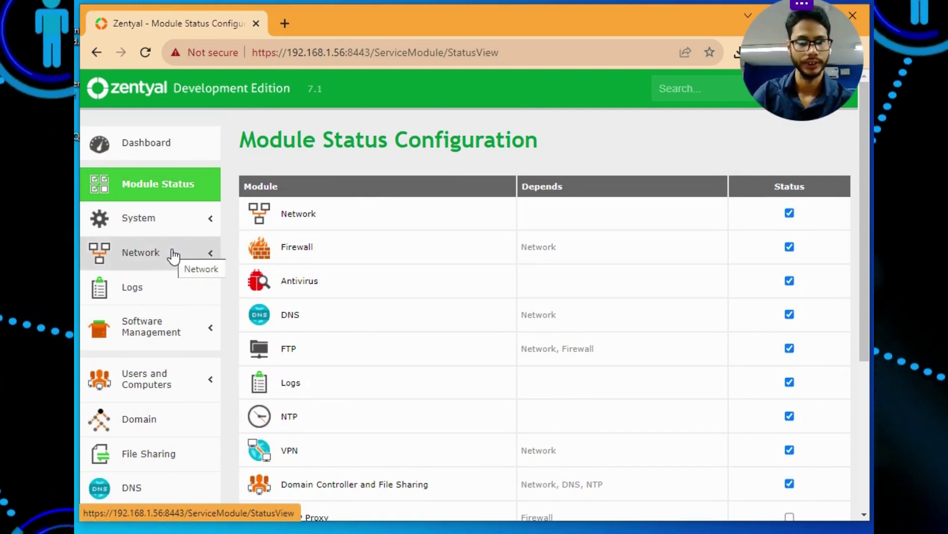
# Review the System > General settings page, then expand the Network menu
pyautogui.click(127, 221)
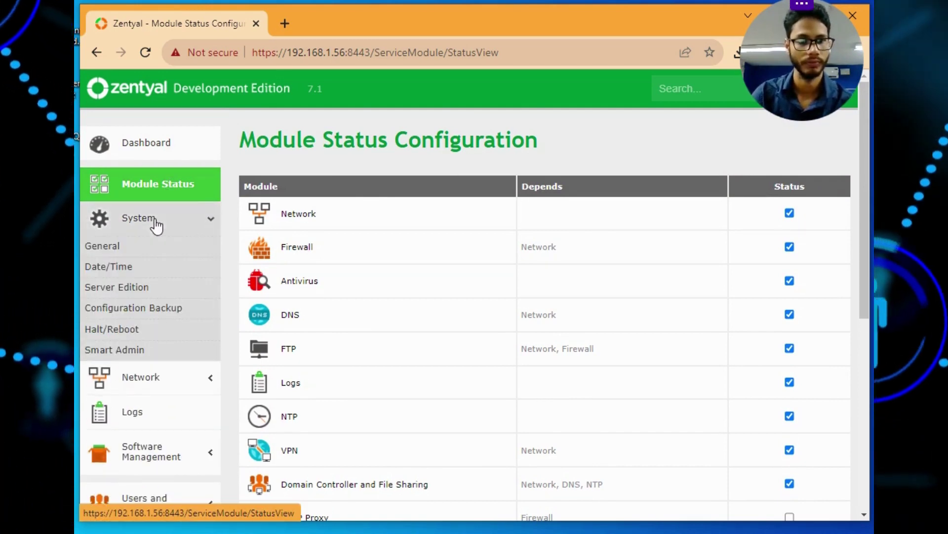
pyautogui.click(142, 256)
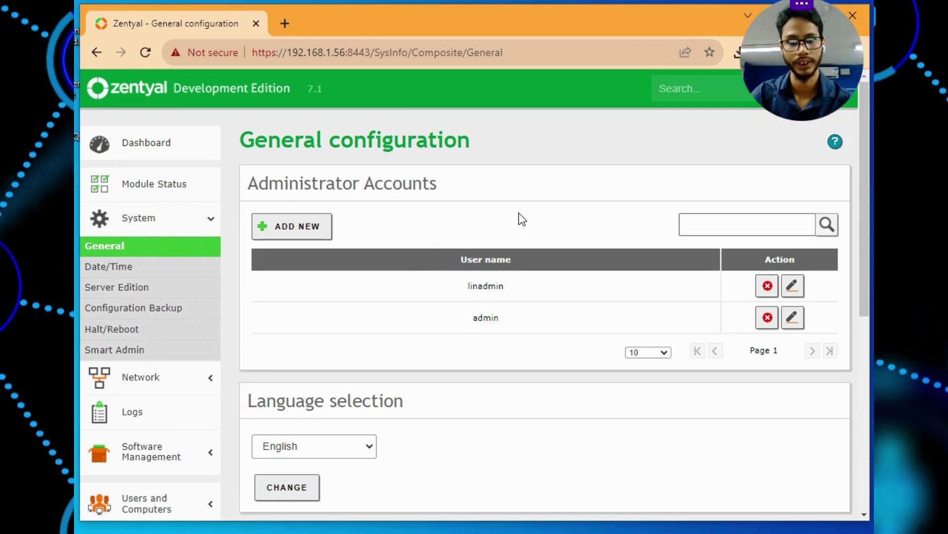
pyautogui.scroll(-2, 518, 212)
pyautogui.scroll(-2, 519, 213)
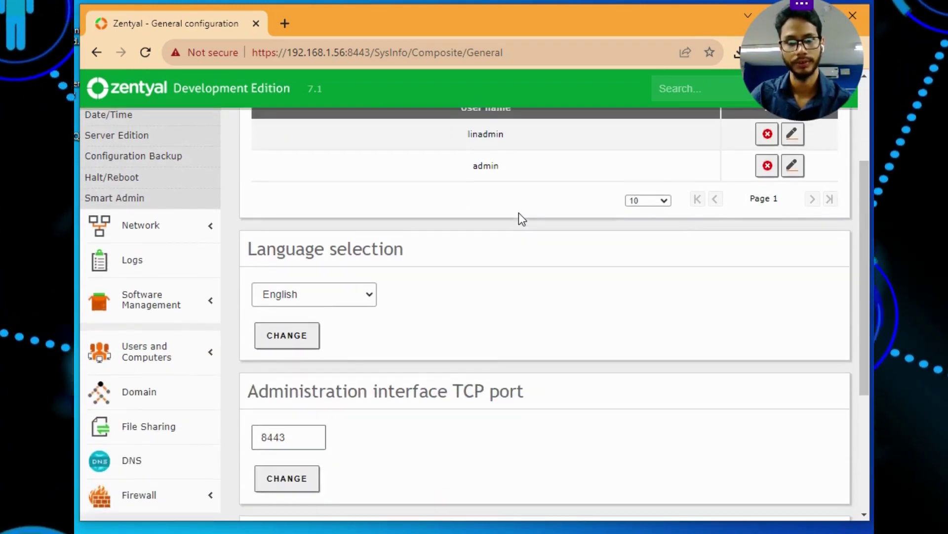
pyautogui.scroll(4, 518, 214)
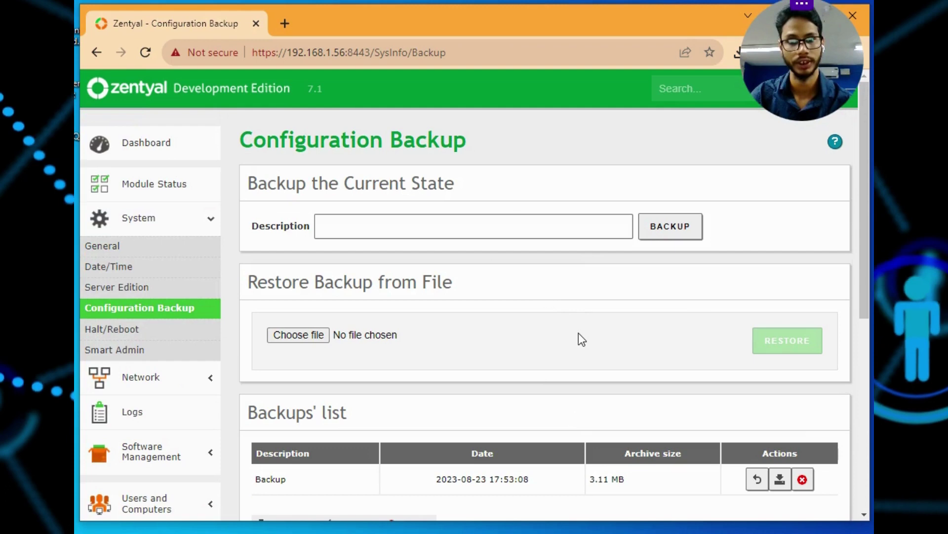
pyautogui.scroll(-2, 579, 339)
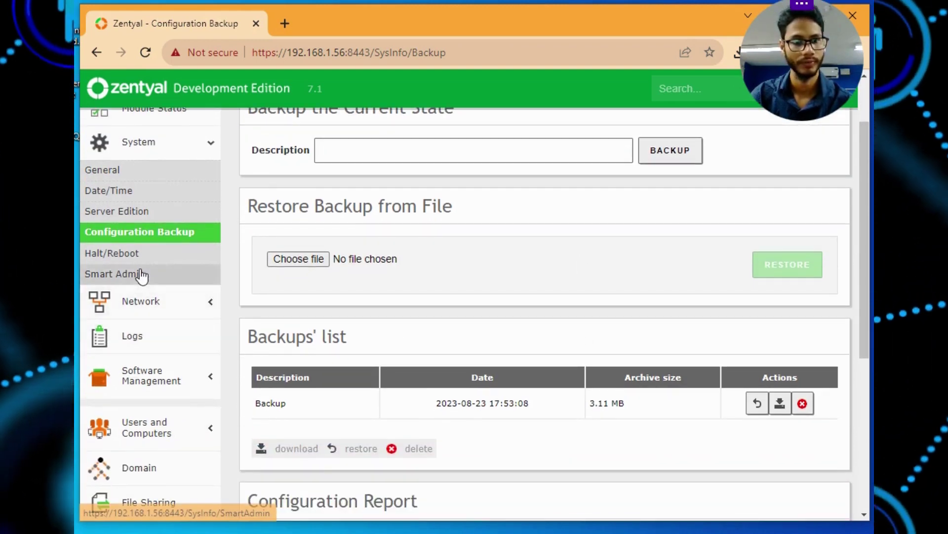
pyautogui.click(151, 302)
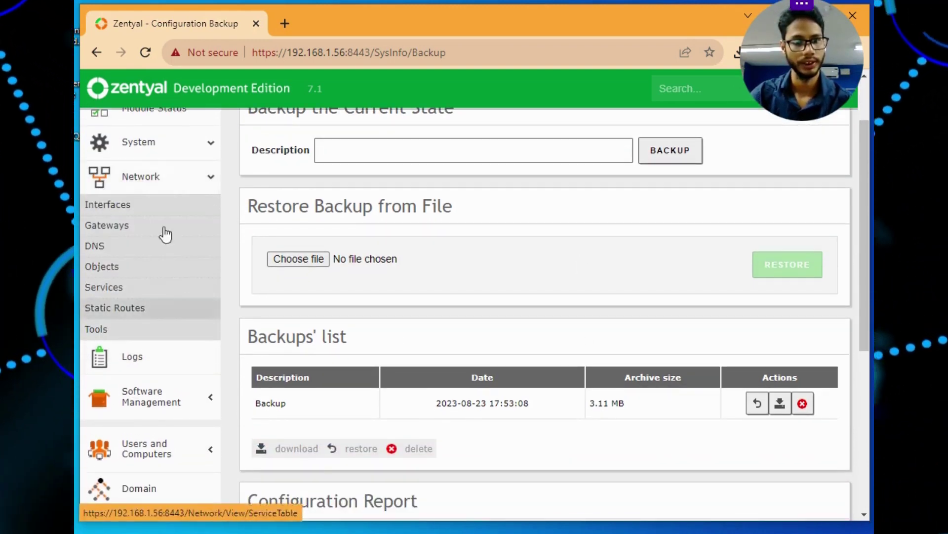
# Review the eno1 interface settings, then open the Logs page and expand Software Management
pyautogui.click(140, 210)
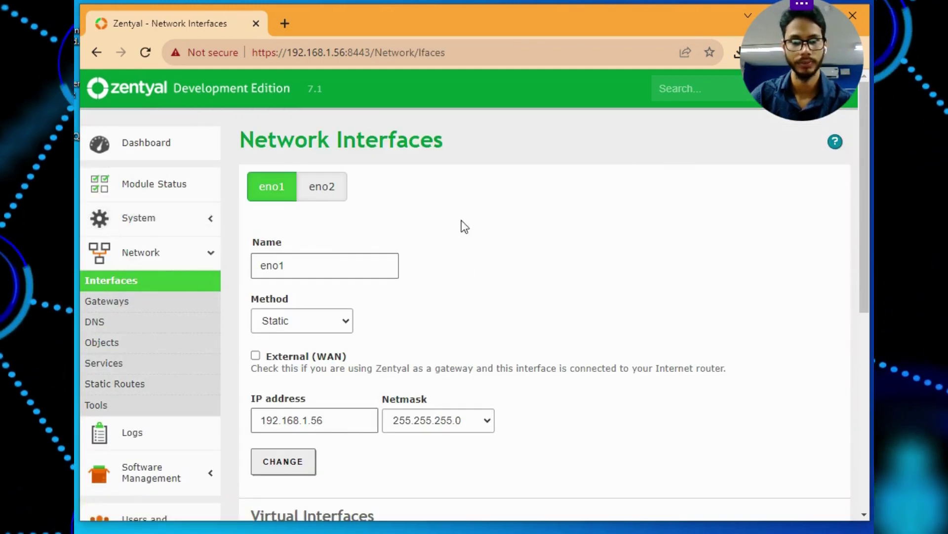
pyautogui.scroll(-3, 471, 219)
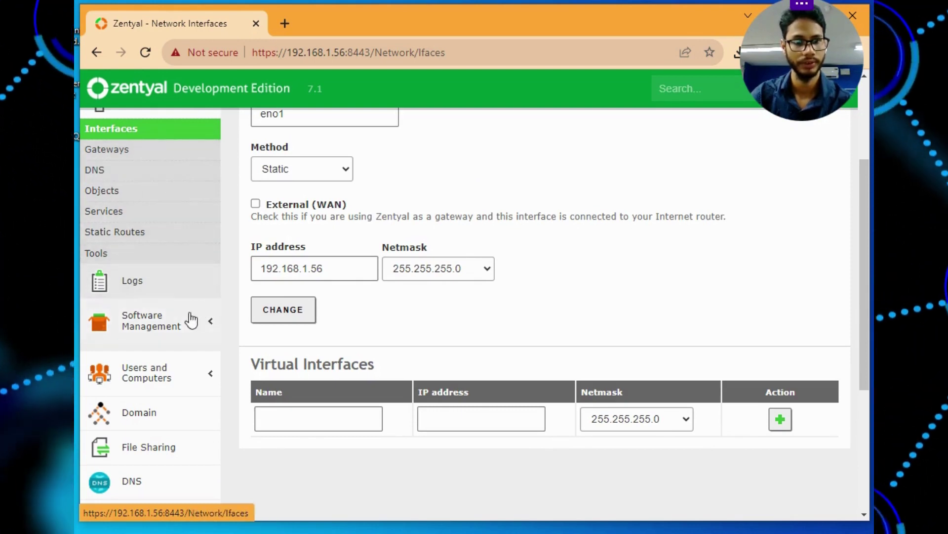
pyautogui.click(148, 291)
pyautogui.scroll(-5, 576, 290)
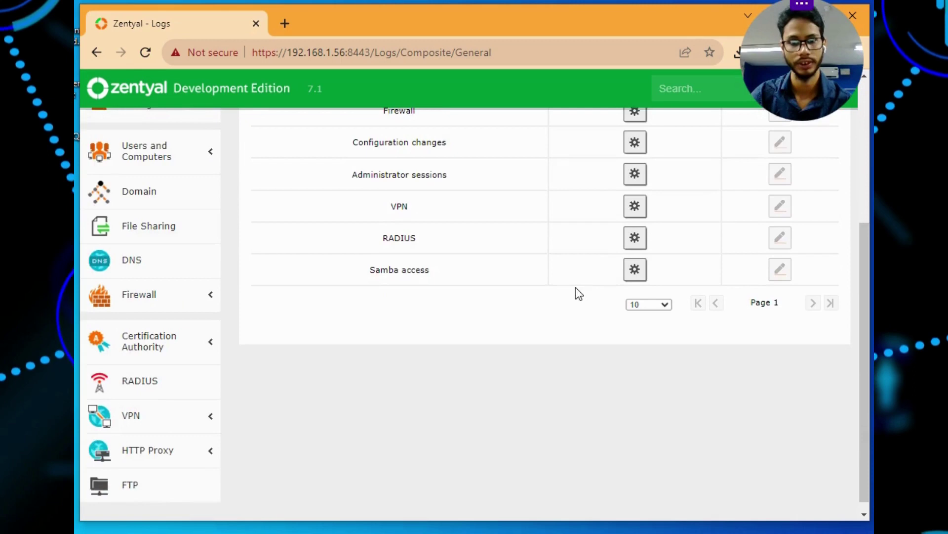
pyautogui.scroll(3, 577, 291)
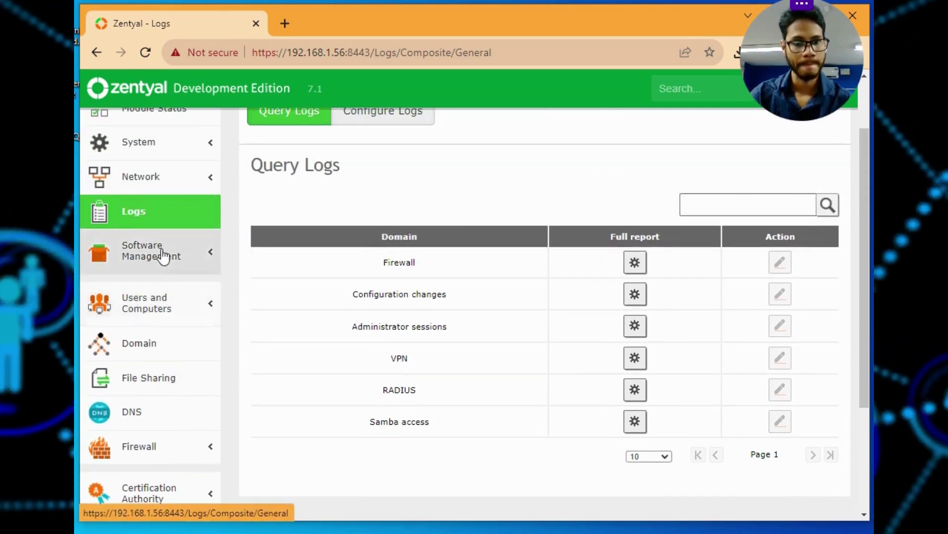
pyautogui.click(166, 254)
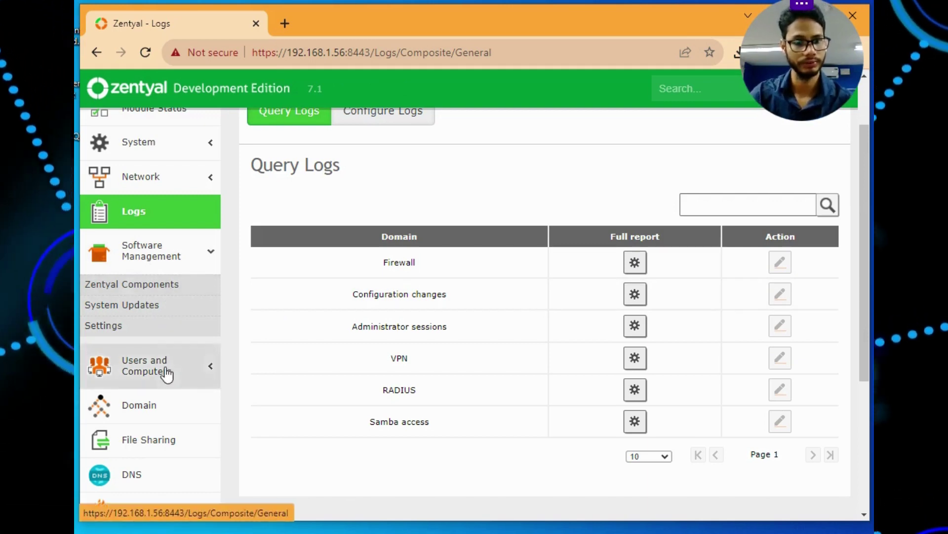
# Open Users and Computers > Manage and list the bbbassociates.com domain users
pyautogui.click(193, 368)
pyautogui.click(119, 339)
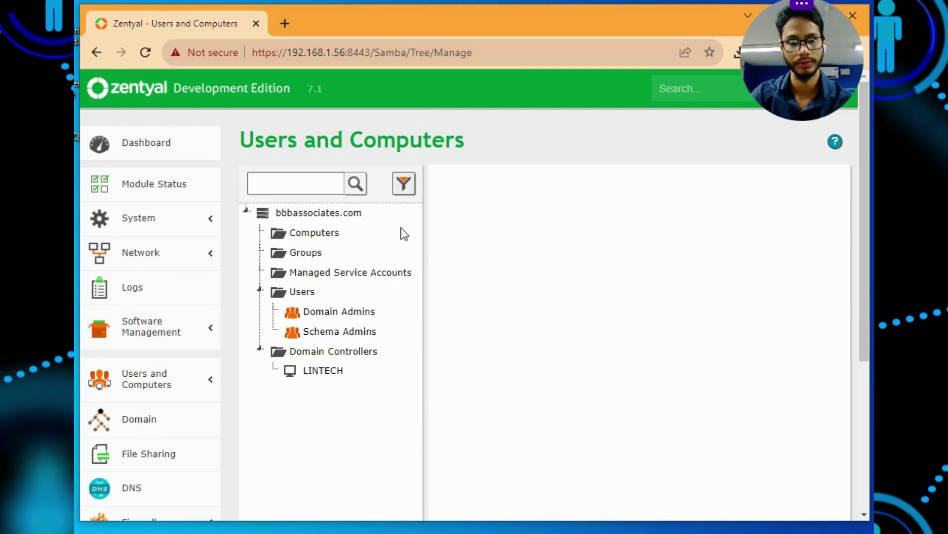
pyautogui.scroll(-3, 395, 215)
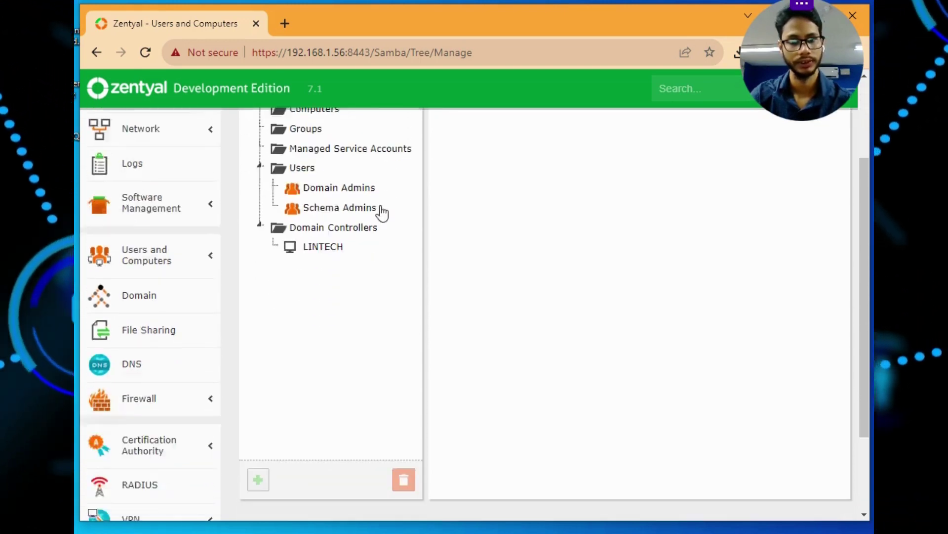
pyautogui.click(303, 140)
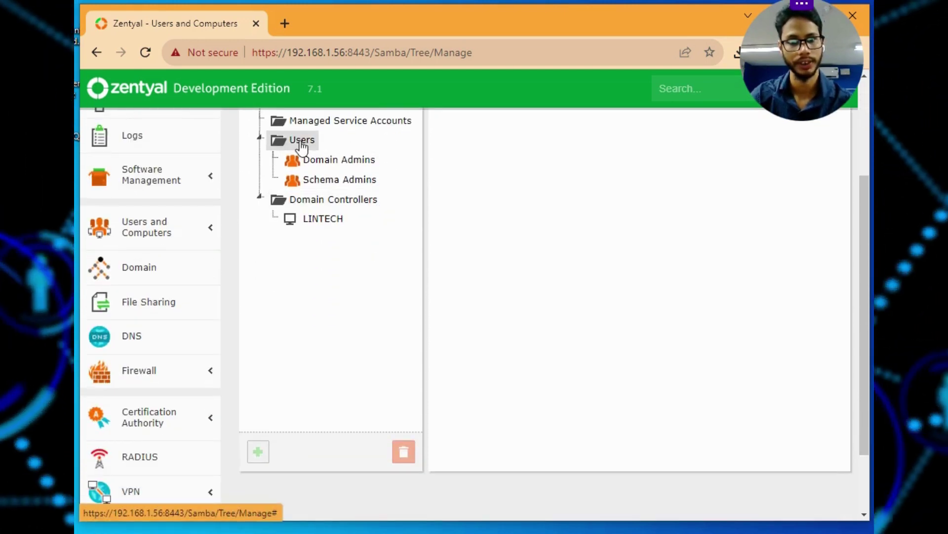
pyautogui.scroll(-1, 687, 230)
pyautogui.scroll(-1, 684, 224)
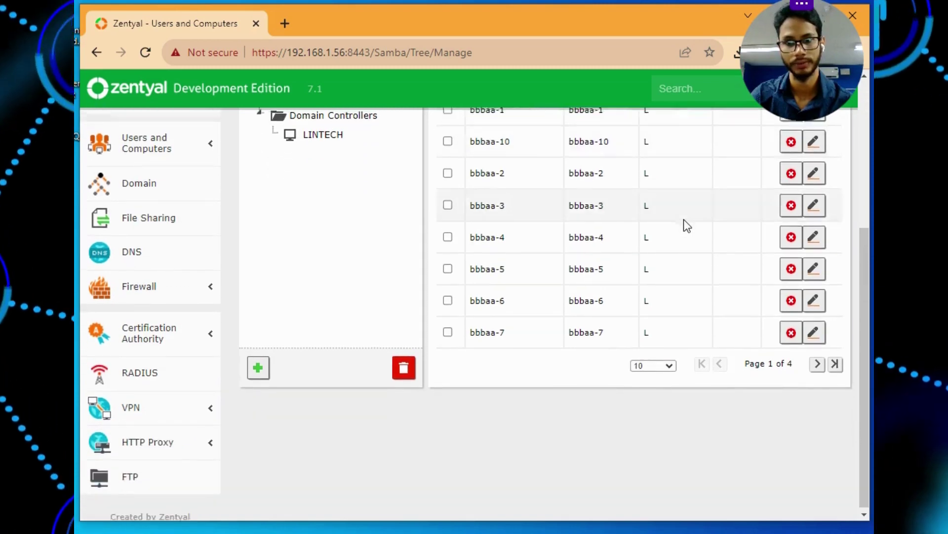
pyautogui.scroll(8, 684, 219)
pyautogui.scroll(-8, 676, 276)
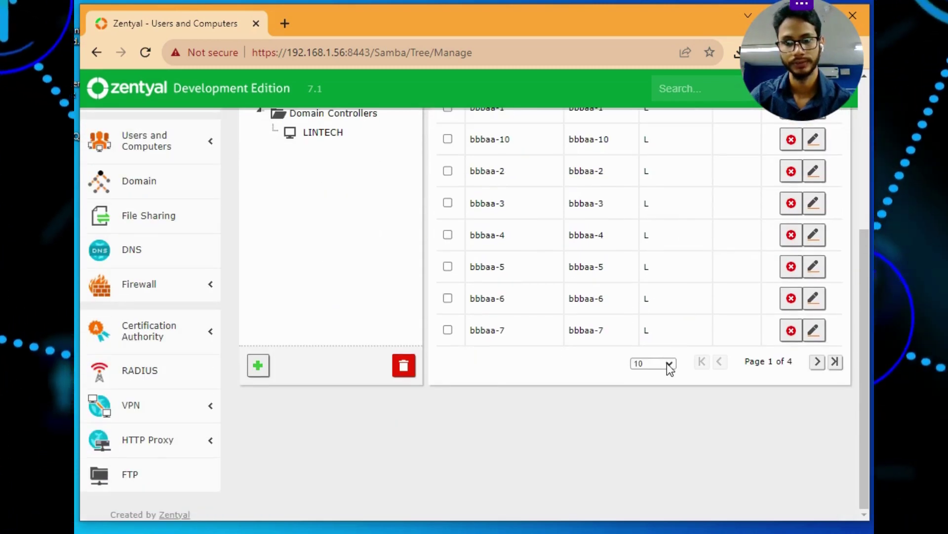
# Raise the Users list page size above 10 entries and scroll through it
pyautogui.click(669, 364)
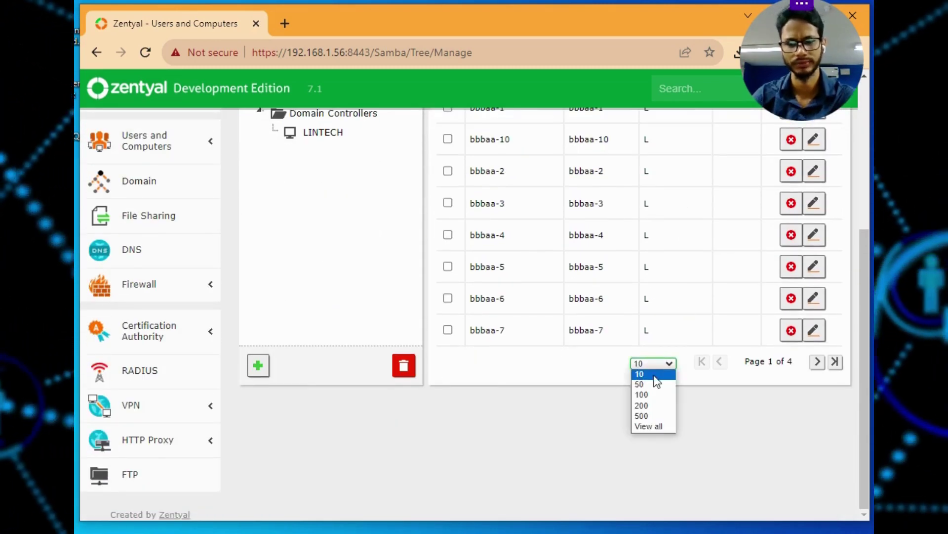
pyautogui.click(642, 384)
pyautogui.scroll(-10, 670, 228)
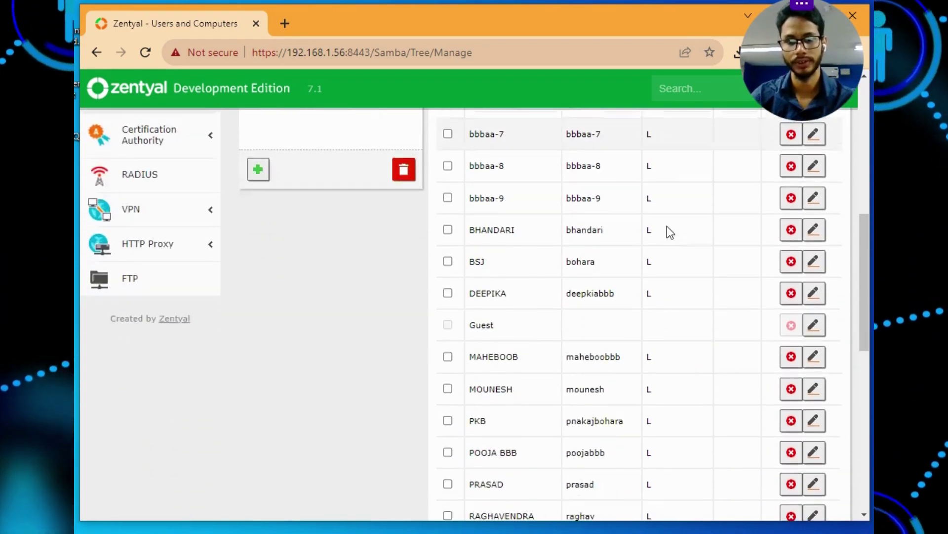
pyautogui.scroll(15, 667, 238)
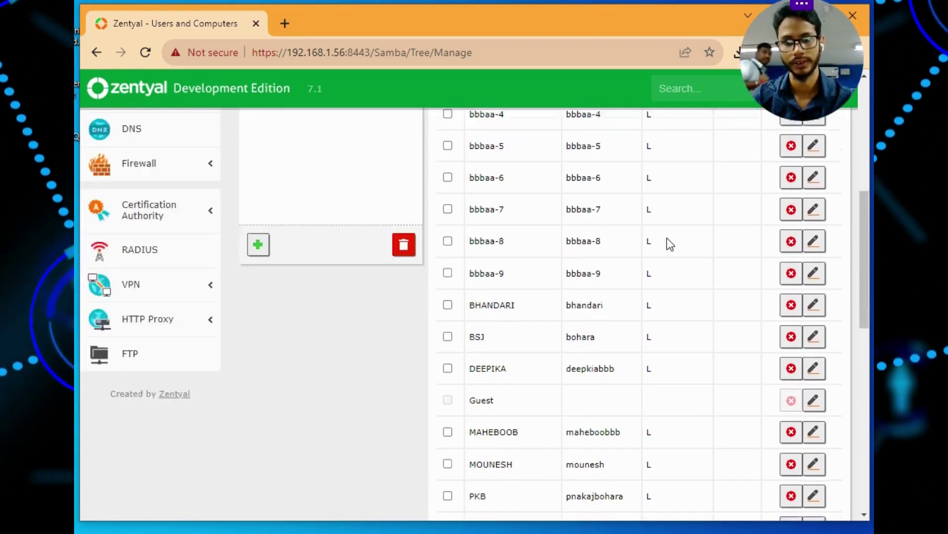
pyautogui.scroll(-5, 589, 217)
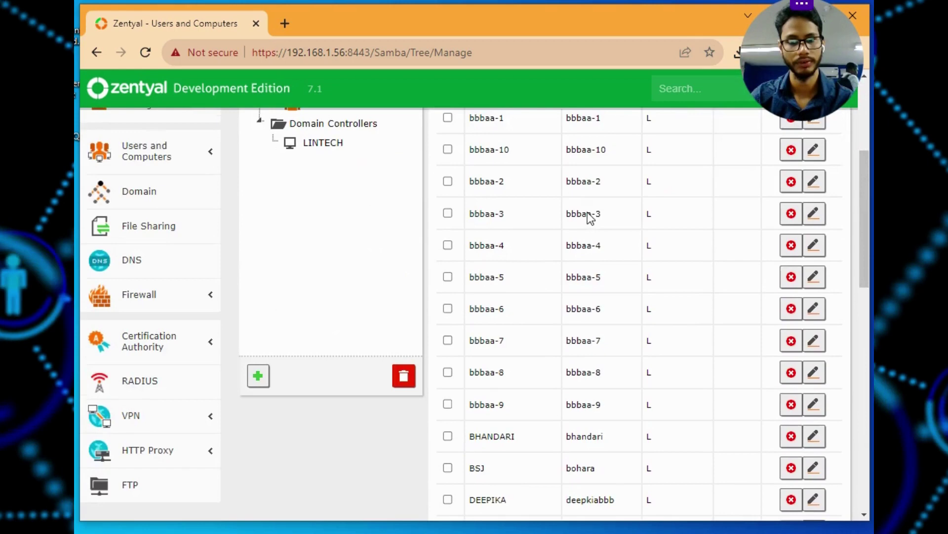
pyautogui.scroll(3, 590, 217)
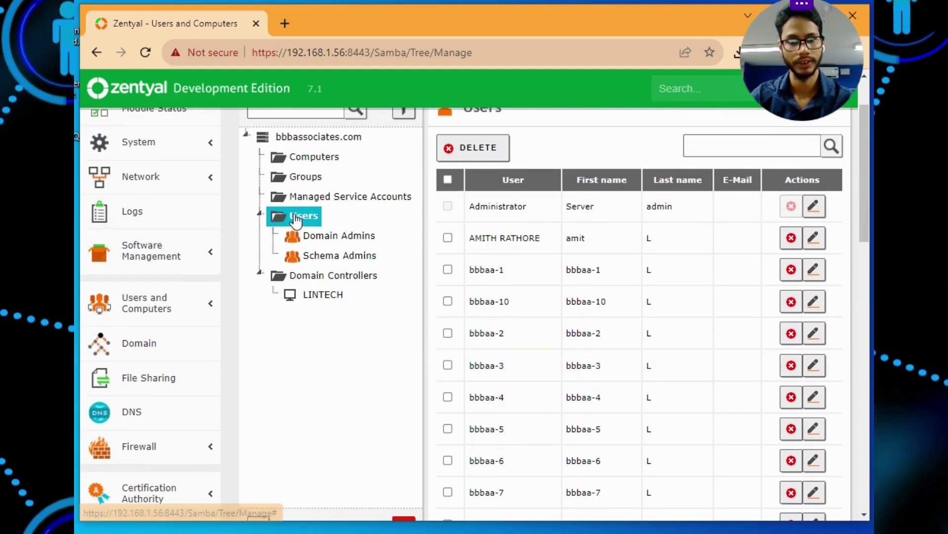
pyautogui.scroll(-3, 364, 321)
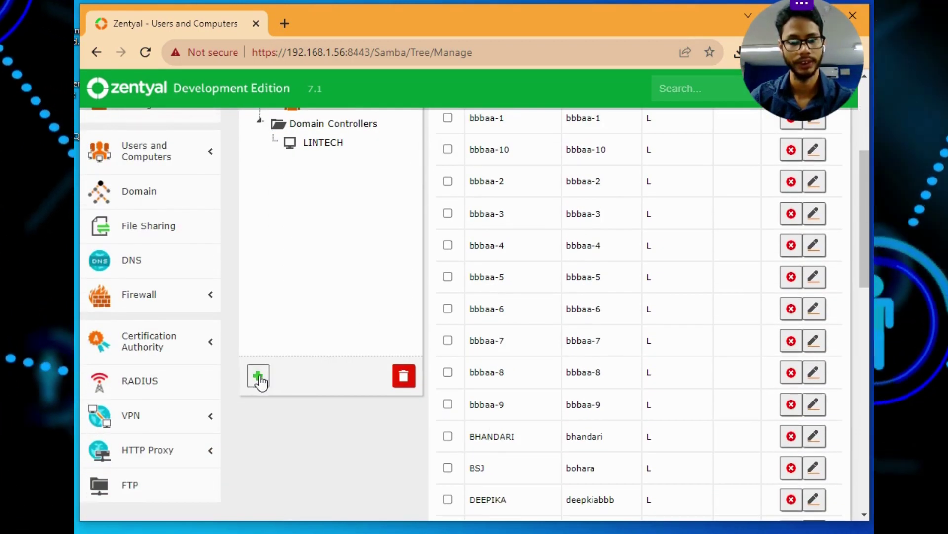
# Start a new user with user name and first name 'test', last name 'l', and no group
pyautogui.click(259, 378)
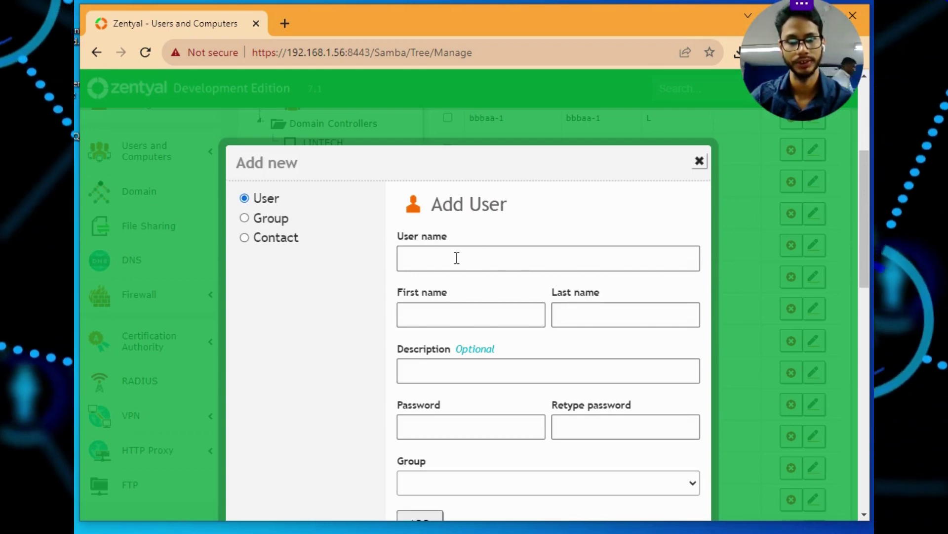
pyautogui.click(526, 255)
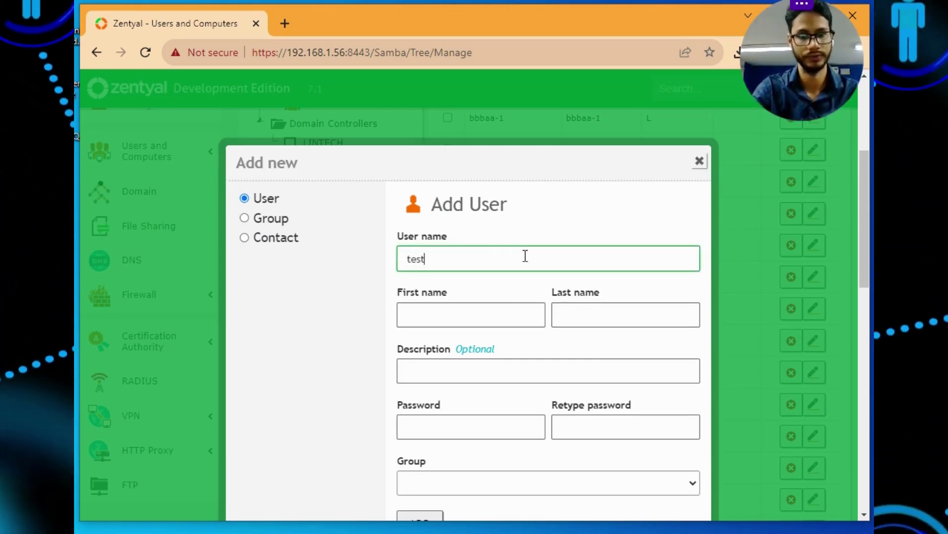
pyautogui.click(515, 304)
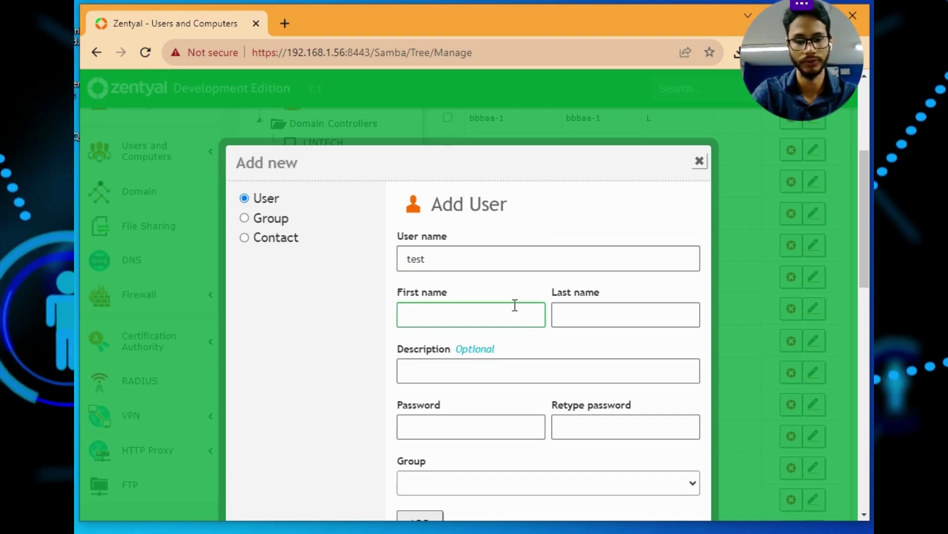
pyautogui.write('test')
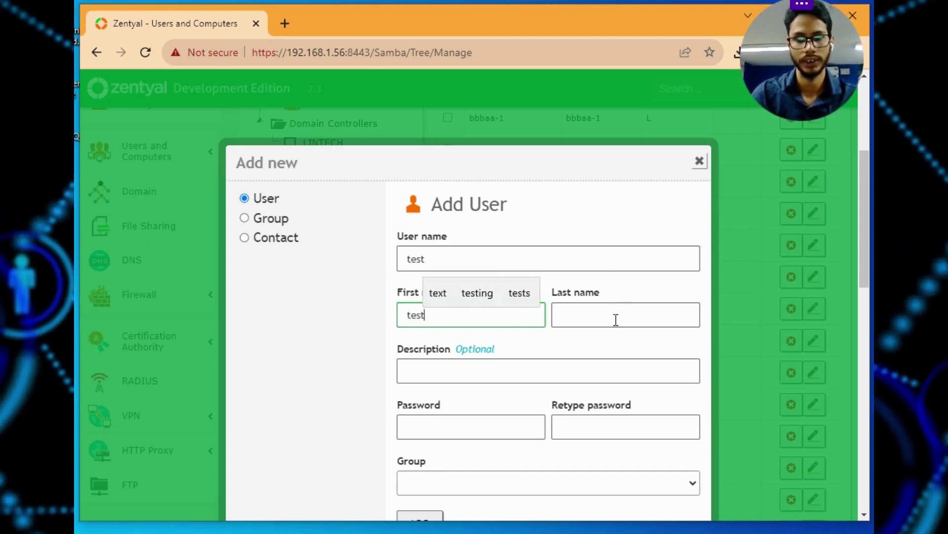
pyautogui.click(616, 320)
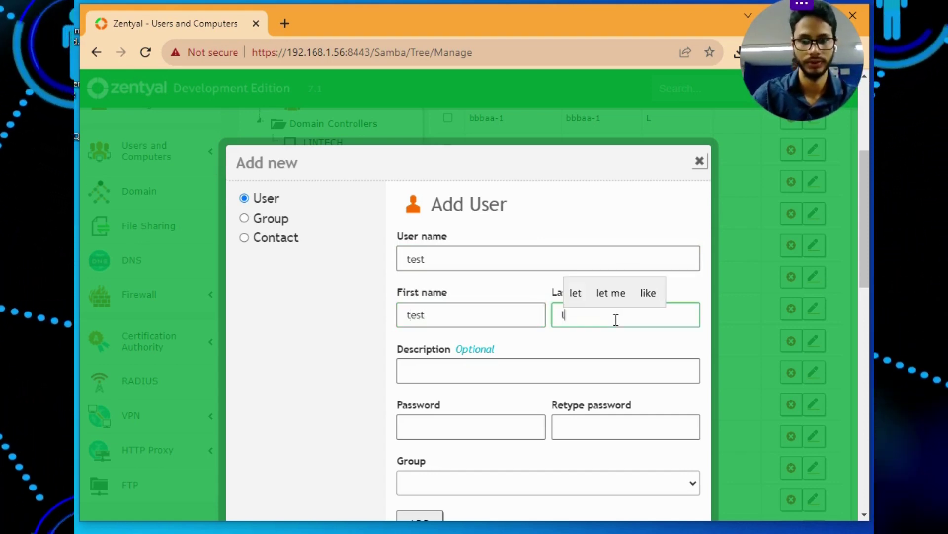
pyautogui.scroll(-2, 648, 335)
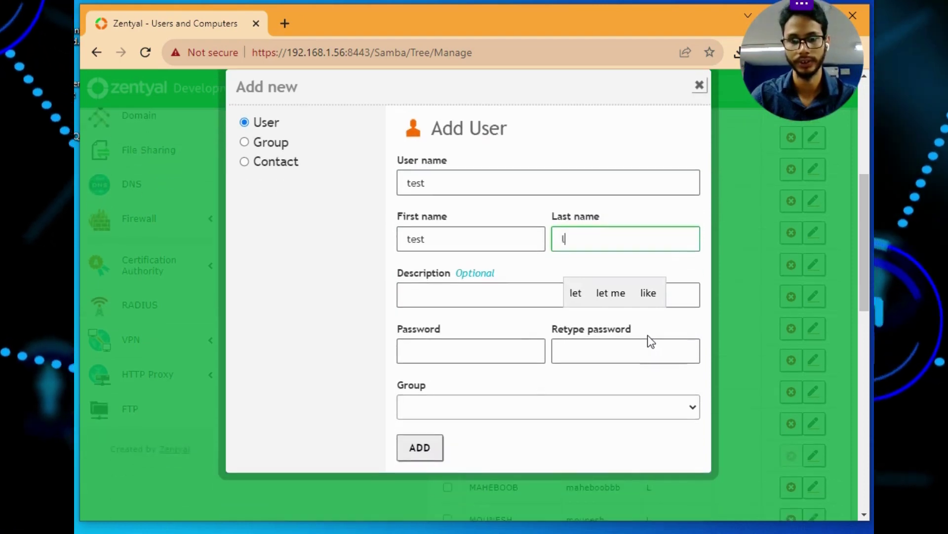
pyautogui.click(509, 349)
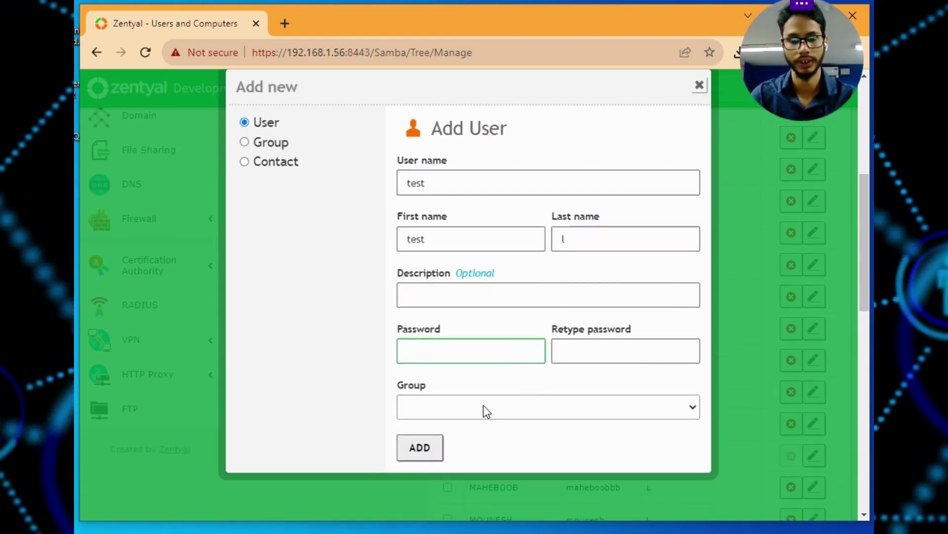
pyautogui.click(485, 406)
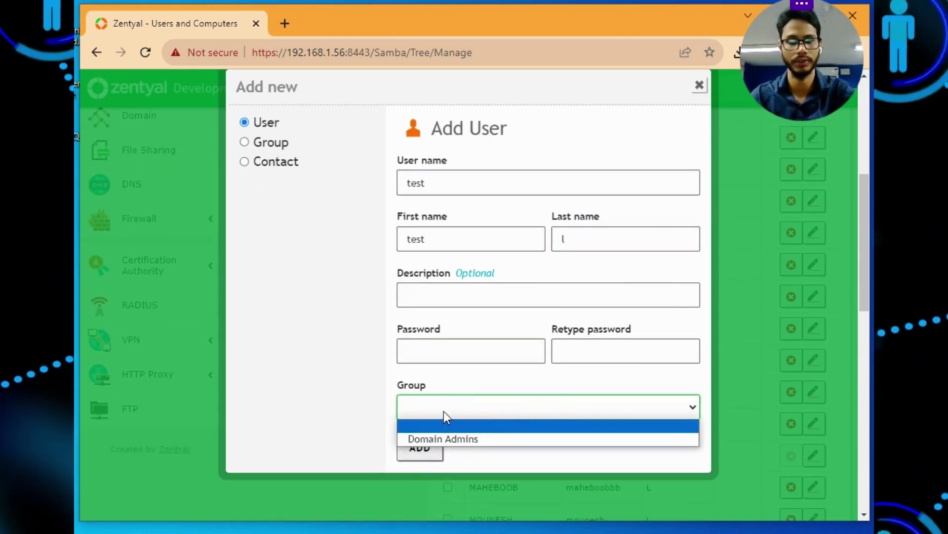
pyautogui.click(294, 343)
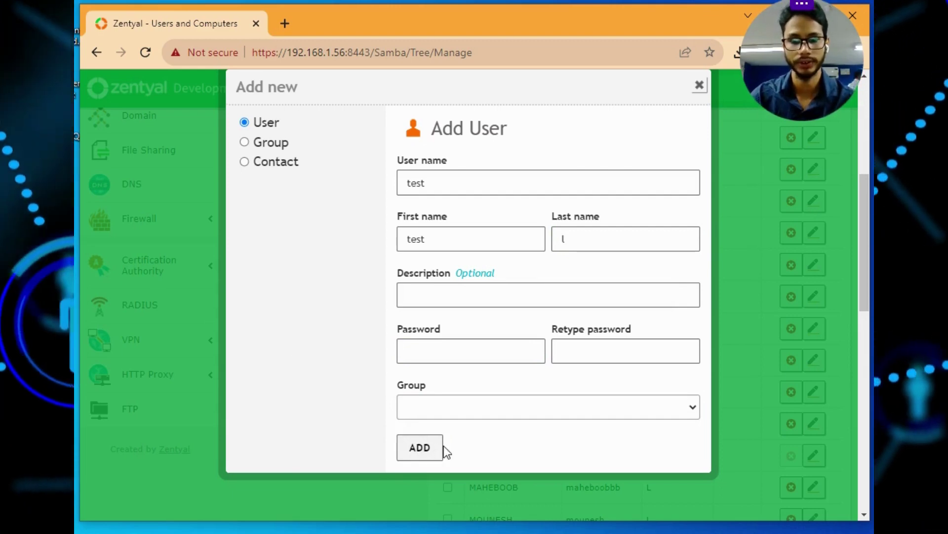
pyautogui.scroll(4, 402, 338)
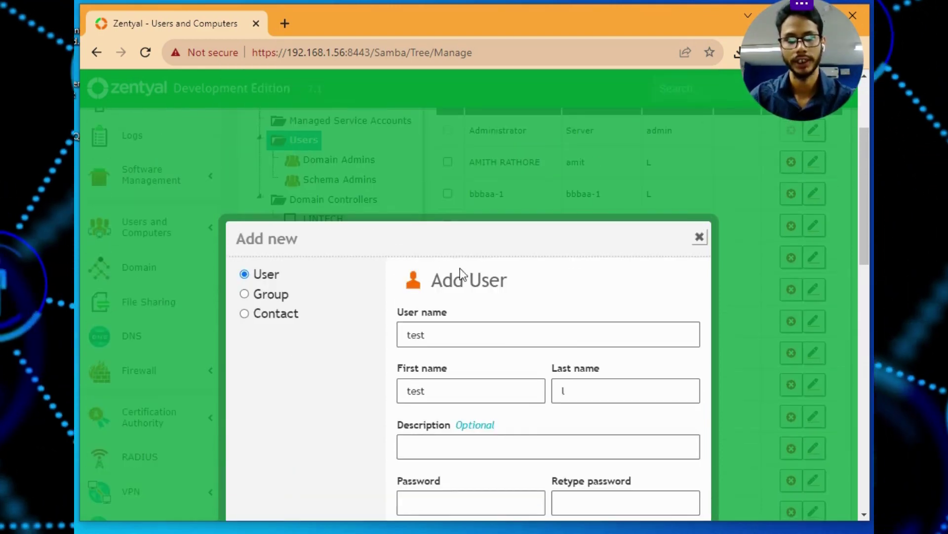
pyautogui.click(700, 237)
pyautogui.scroll(2, 309, 168)
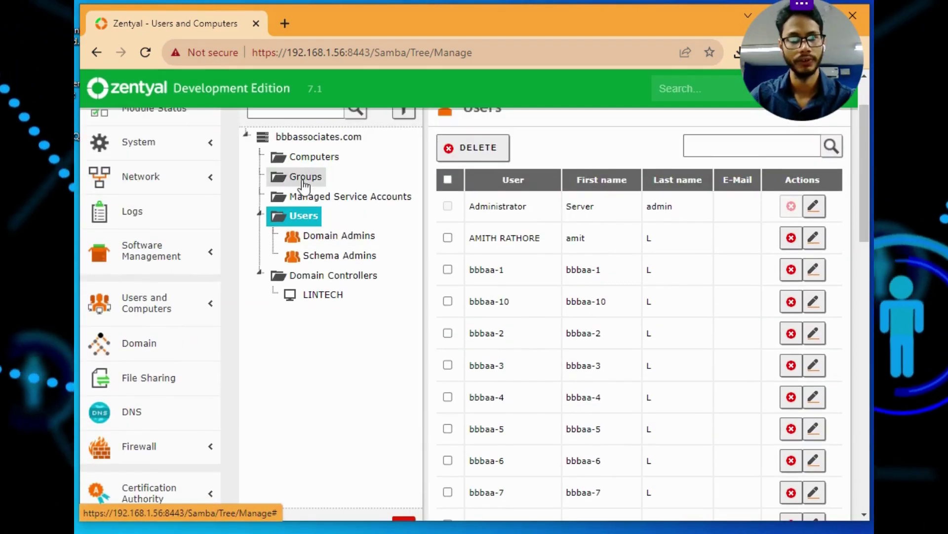
pyautogui.click(304, 179)
pyautogui.scroll(2, 565, 225)
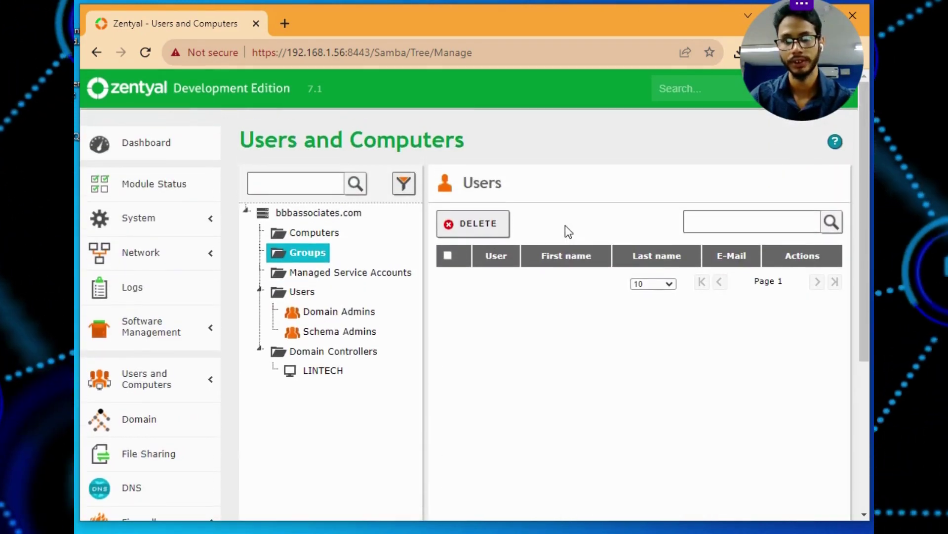
pyautogui.scroll(-5, 492, 262)
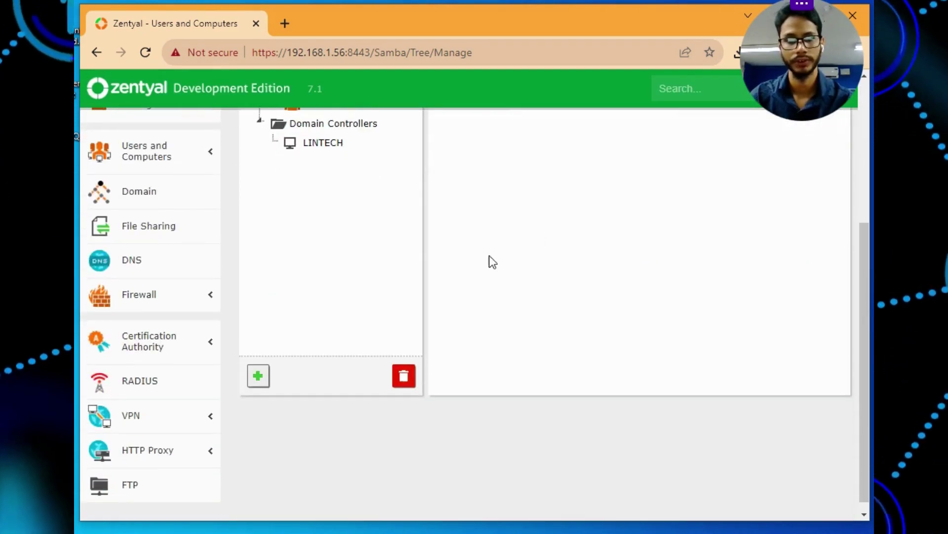
pyautogui.click(257, 378)
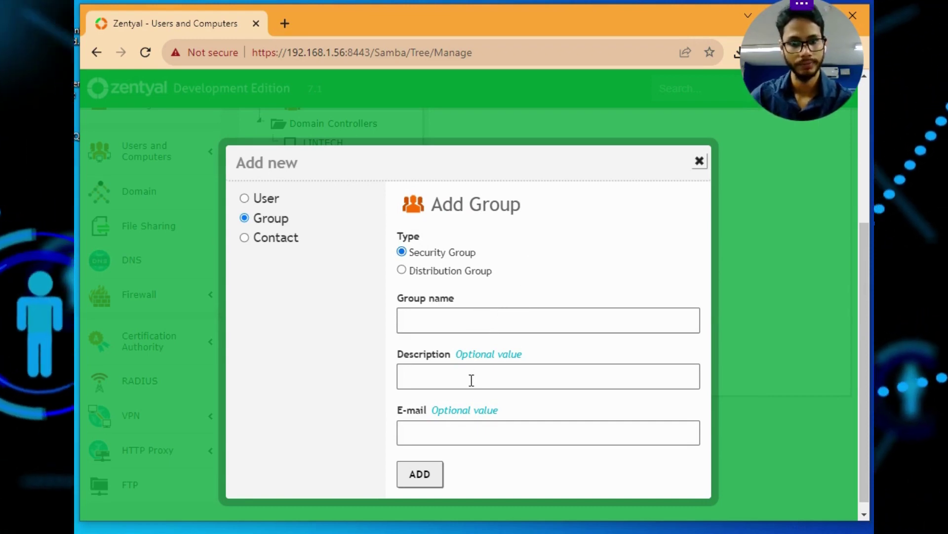
pyautogui.click(452, 440)
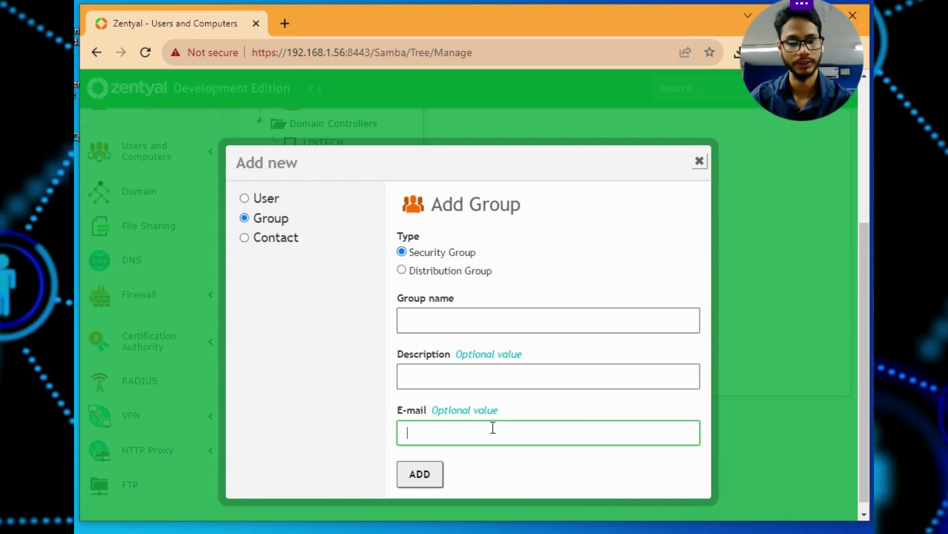
pyautogui.click(700, 163)
# Check Domain Admins' user list without adding anyone, then open the Schema Admins group
pyautogui.scroll(1, 356, 209)
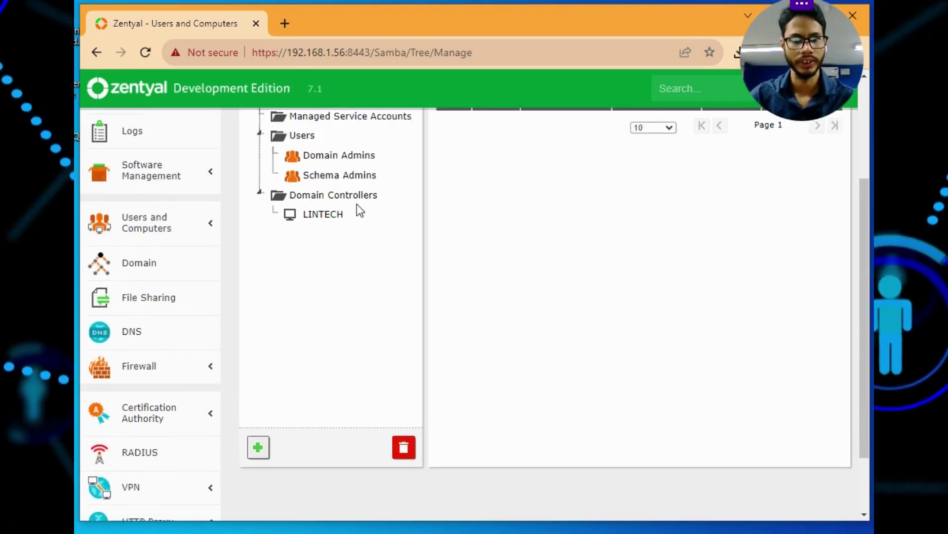
pyautogui.click(323, 221)
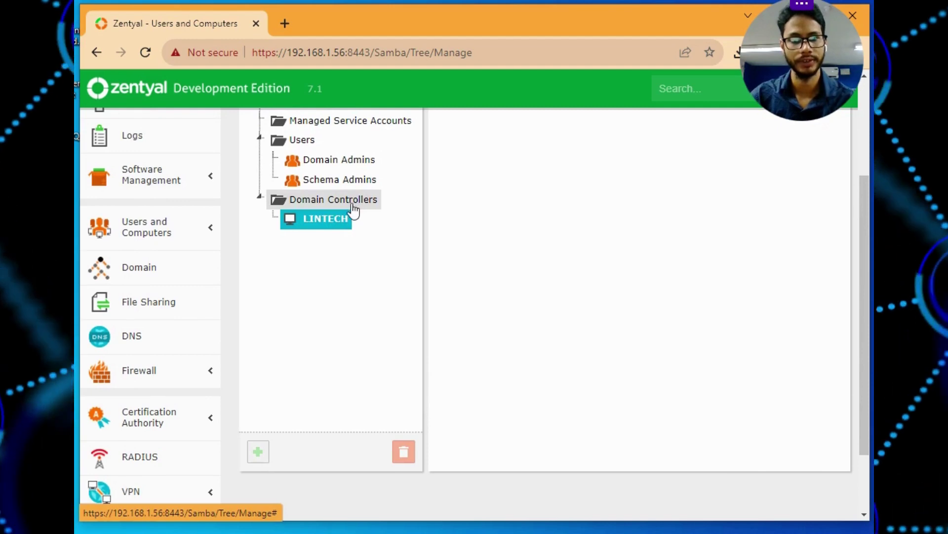
pyautogui.click(352, 200)
pyautogui.click(346, 179)
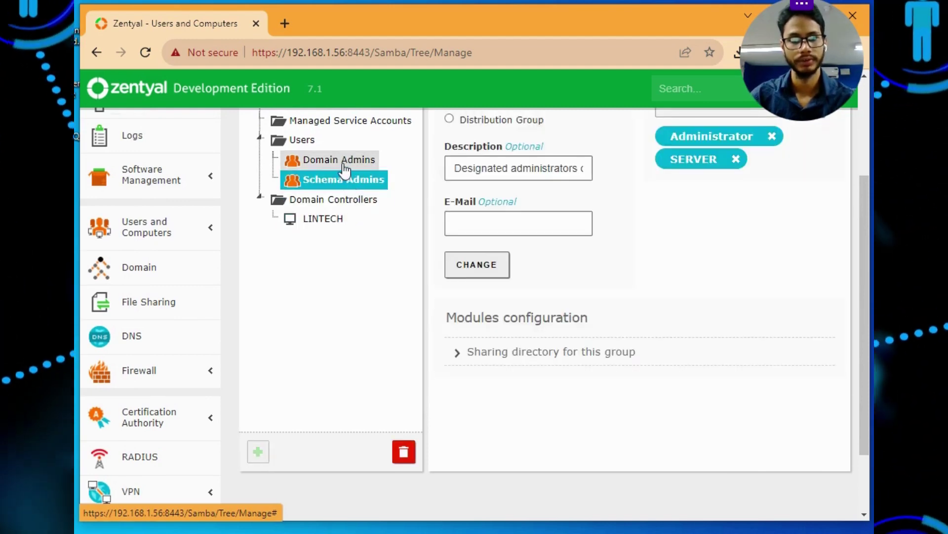
pyautogui.click(344, 166)
pyautogui.scroll(1, 344, 168)
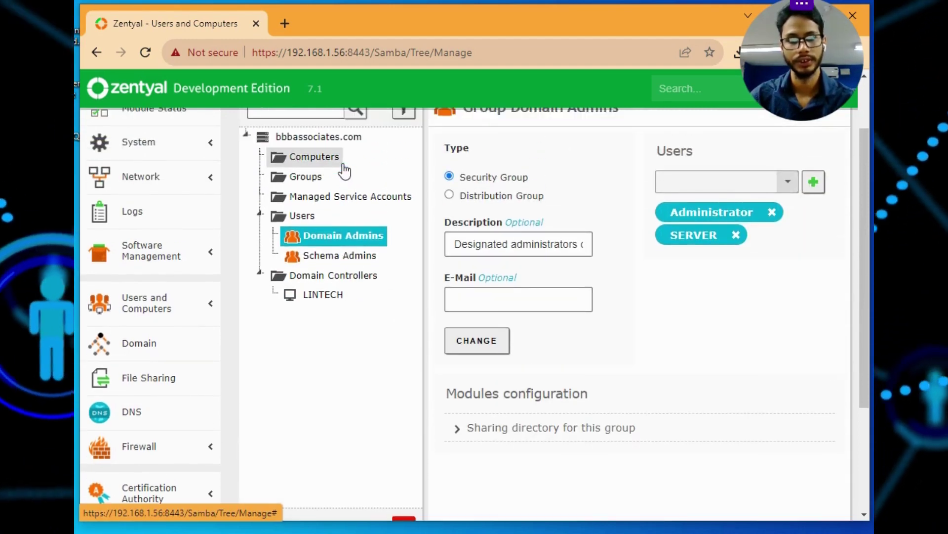
pyautogui.click(788, 182)
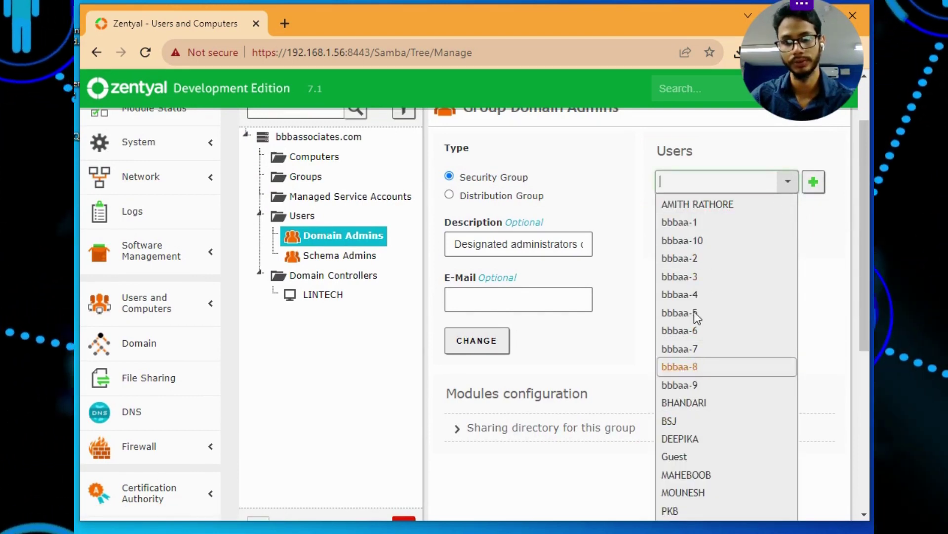
pyautogui.click(618, 261)
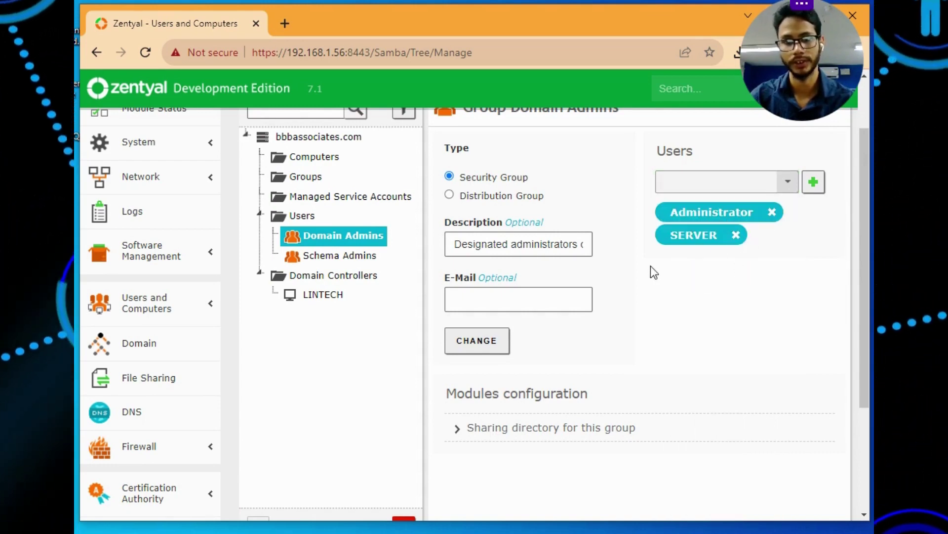
pyautogui.click(338, 258)
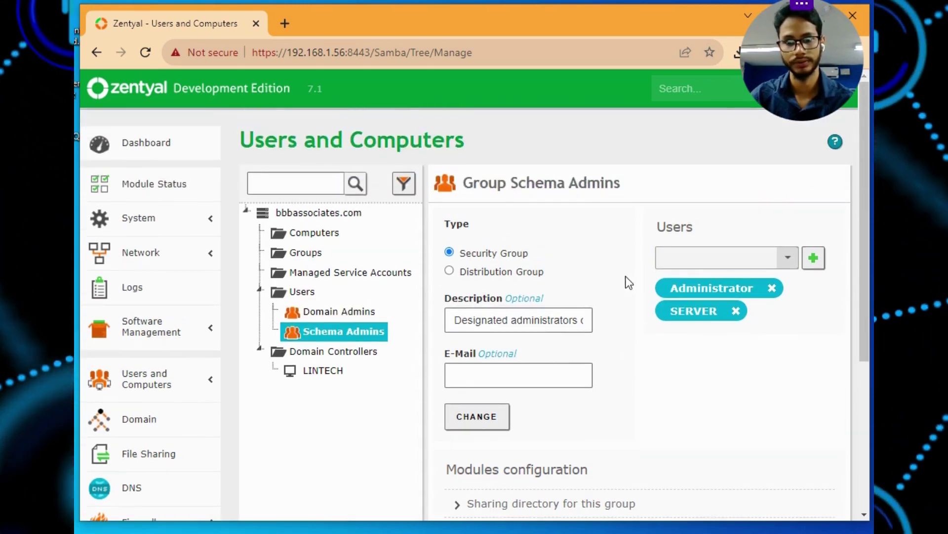
pyautogui.scroll(-2, 627, 281)
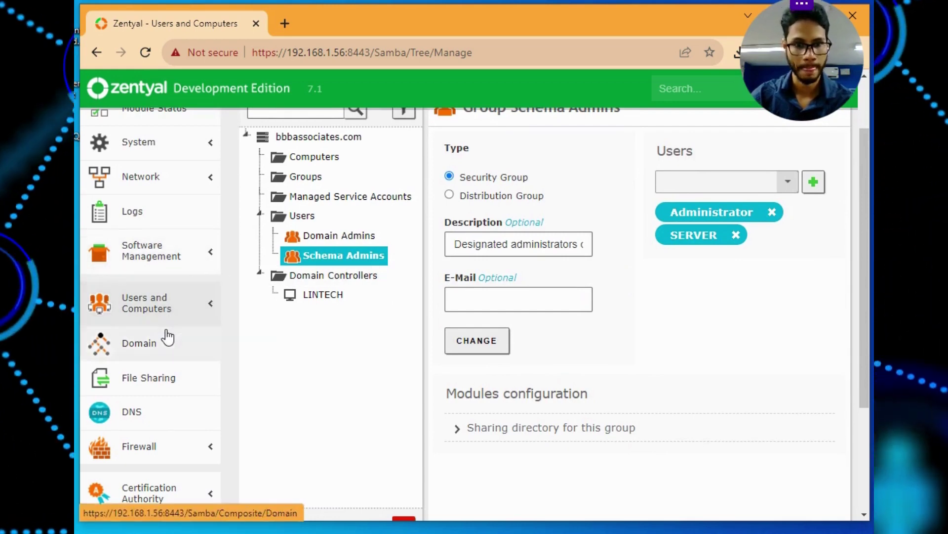
# Review the Domain settings, keeping H: as the drive letter
pyautogui.click(147, 366)
pyautogui.scroll(-5, 154, 363)
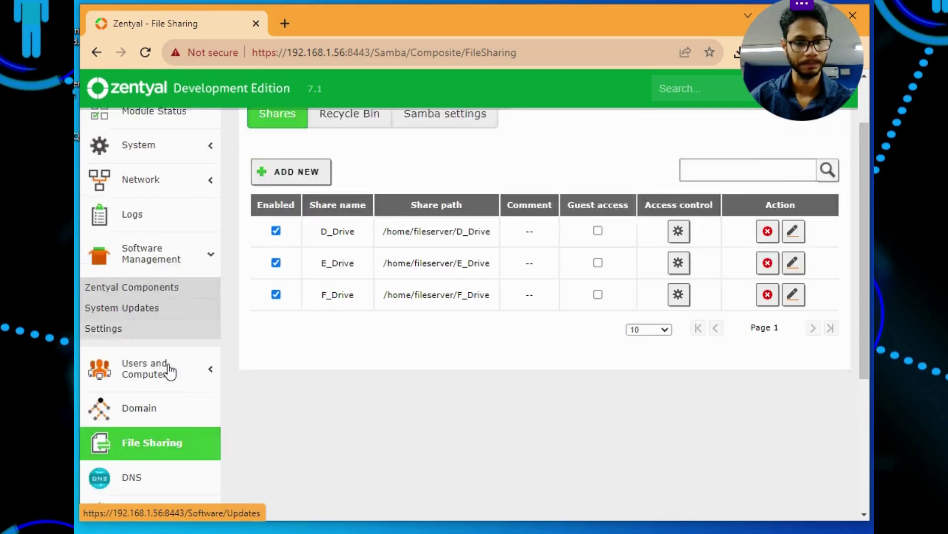
pyautogui.click(153, 250)
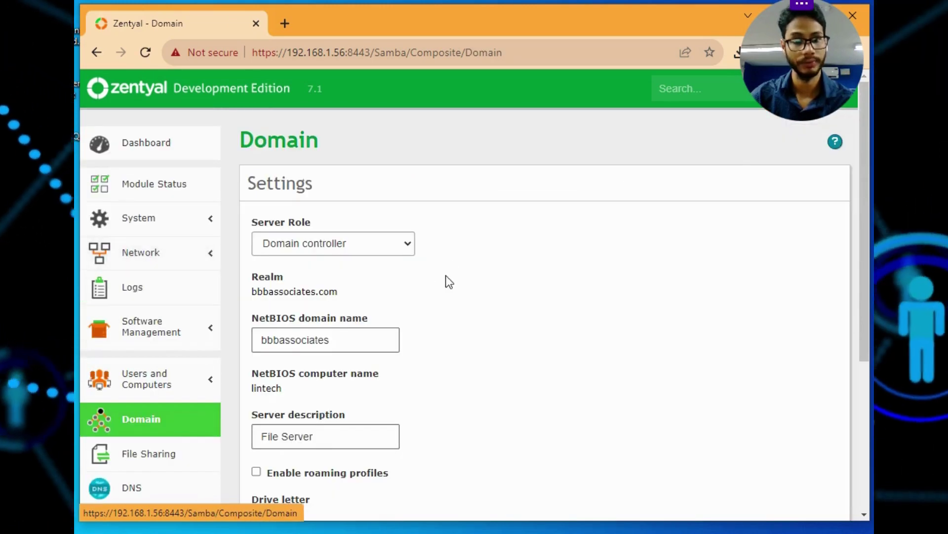
pyautogui.scroll(-2, 428, 277)
pyautogui.scroll(-3, 428, 281)
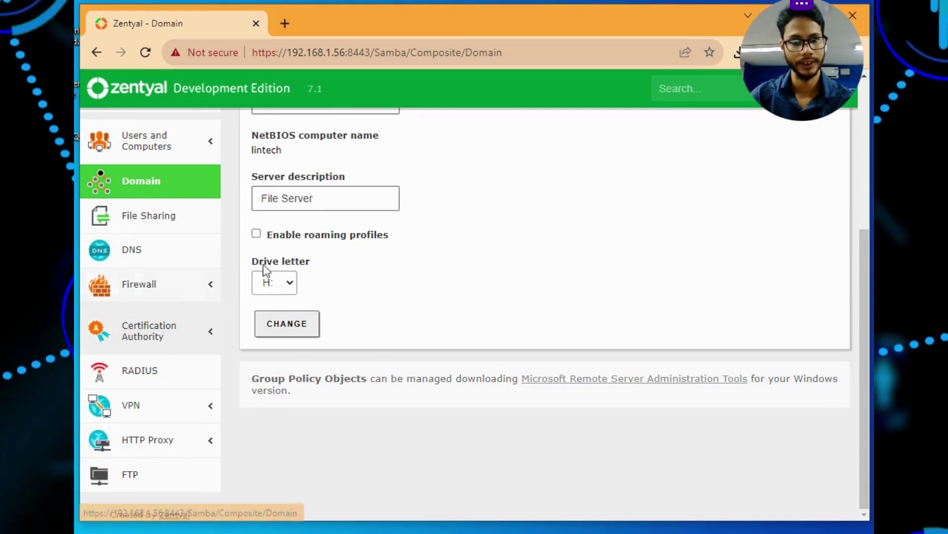
pyautogui.click(291, 283)
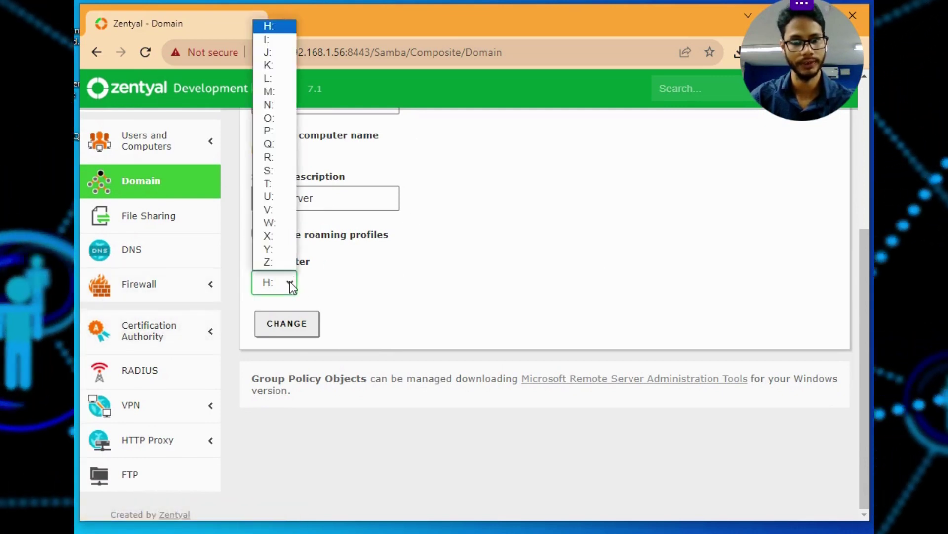
pyautogui.click(494, 259)
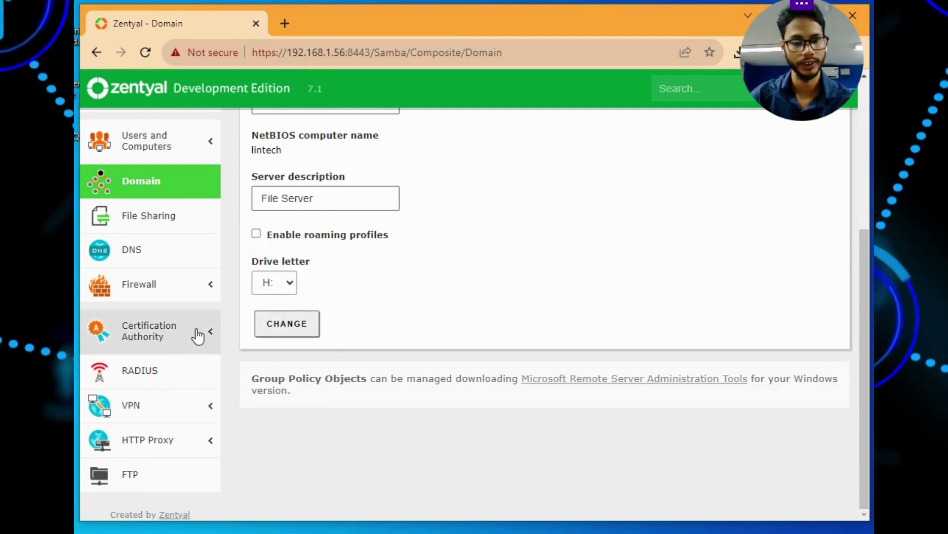
# Open File Sharing to see the D_Drive, E_Drive and F_Drive shares
pyautogui.moveTo(819, 48); pyautogui.dragTo(821, 171)
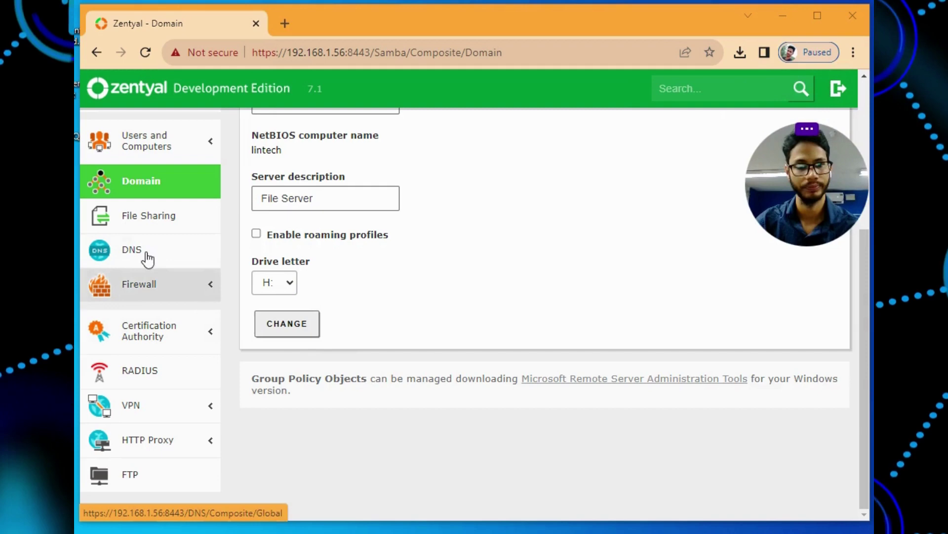
pyautogui.moveTo(832, 106)
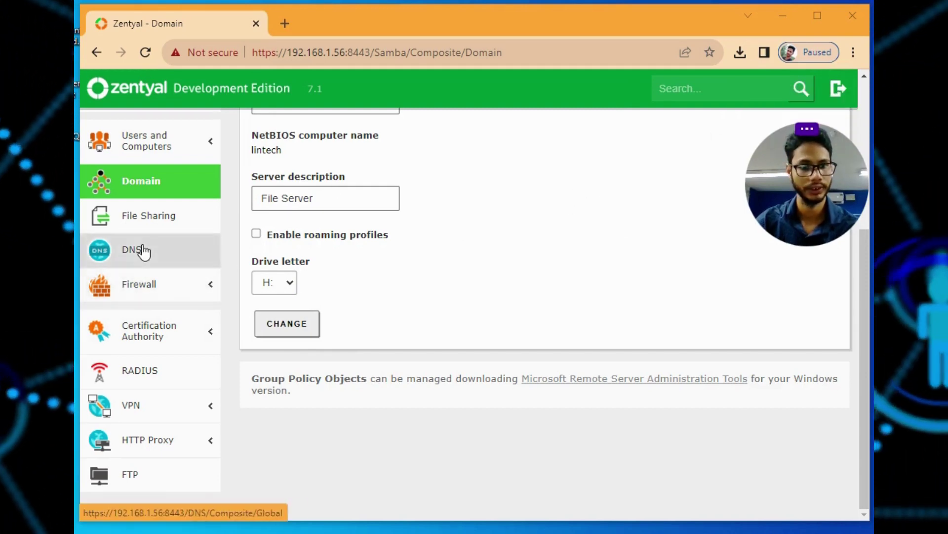
pyautogui.click(170, 217)
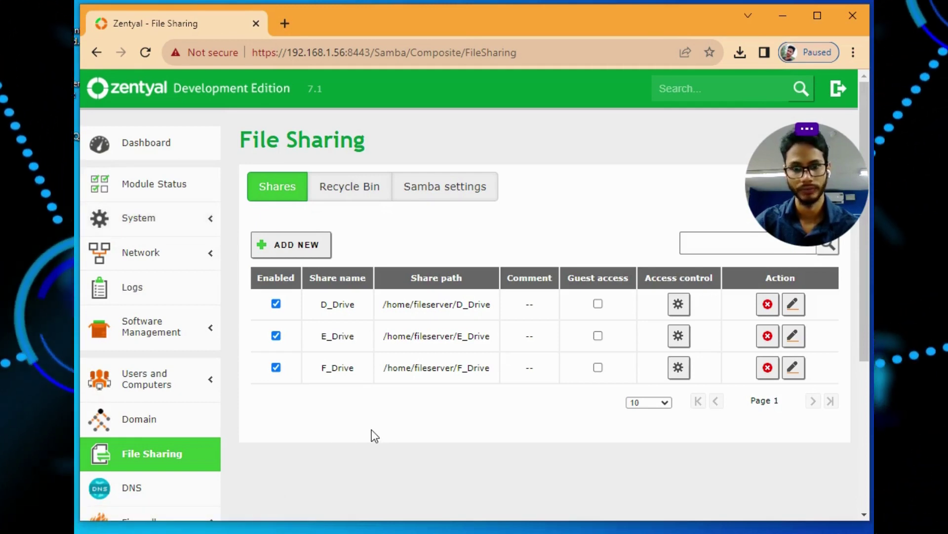
# In PuTTY, clear the screen, move up to /, list the root directory and confirm it with pwd
pyautogui.hotkey('alt', 'Tab')
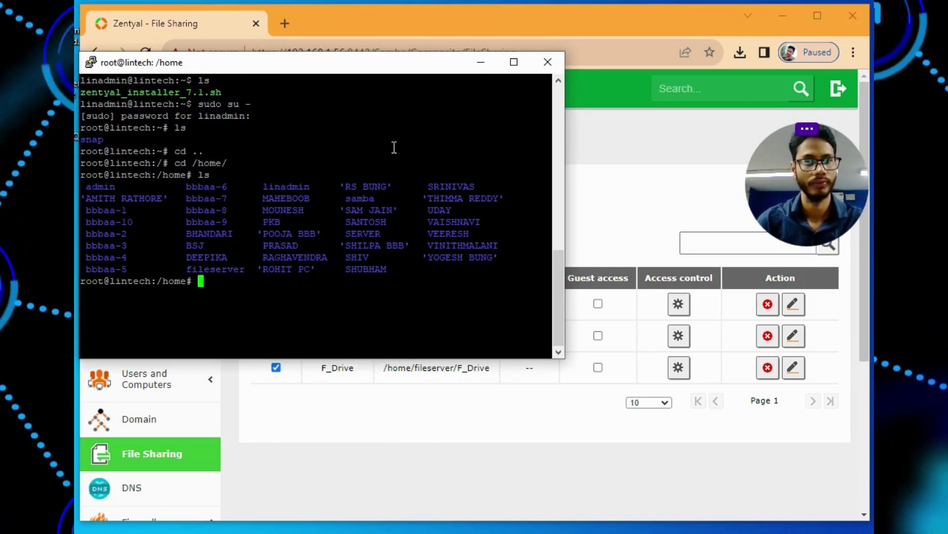
pyautogui.hotkey('ctrl', 'l')
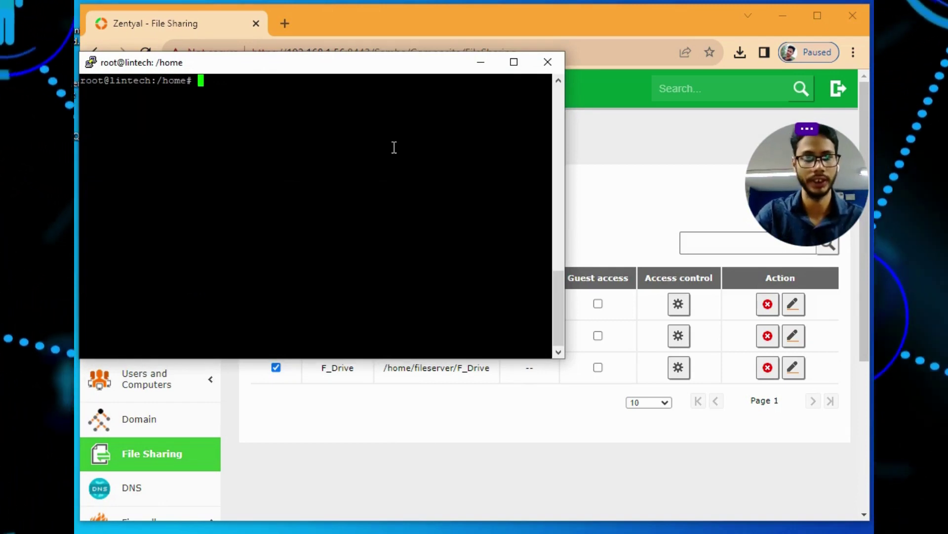
pyautogui.write('cd ..')
pyautogui.press('Return')
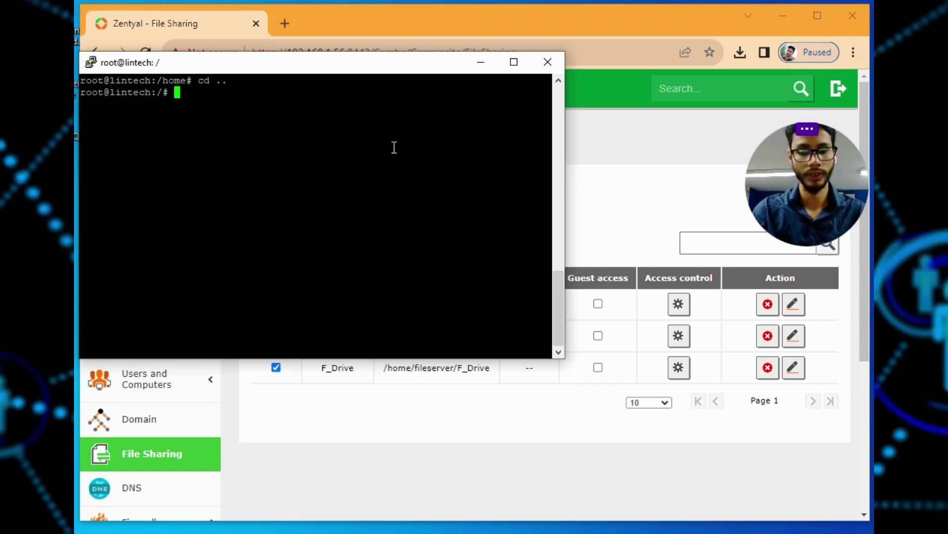
pyautogui.write('ls')
pyautogui.press('Return')
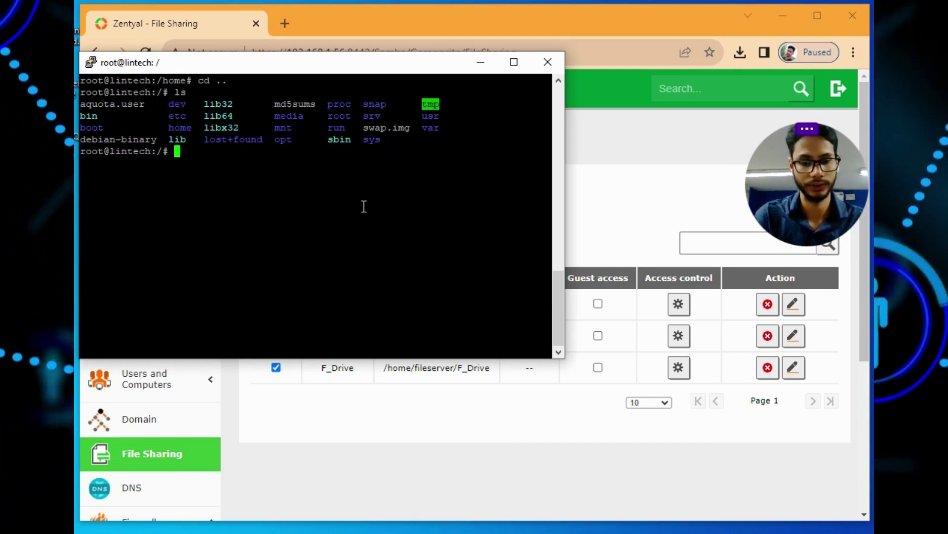
pyautogui.write('pwd')
pyautogui.press('Return')
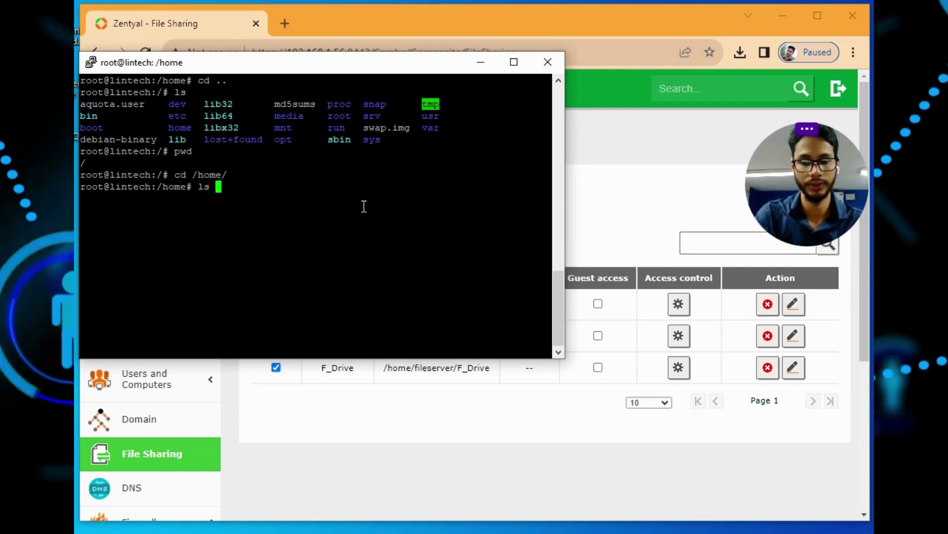
# Long-list /home, enter fileserver/ and long-list its root-owned D_Drive, E_Drive and F_Drive folders
pyautogui.write('-l')
pyautogui.press('Return')
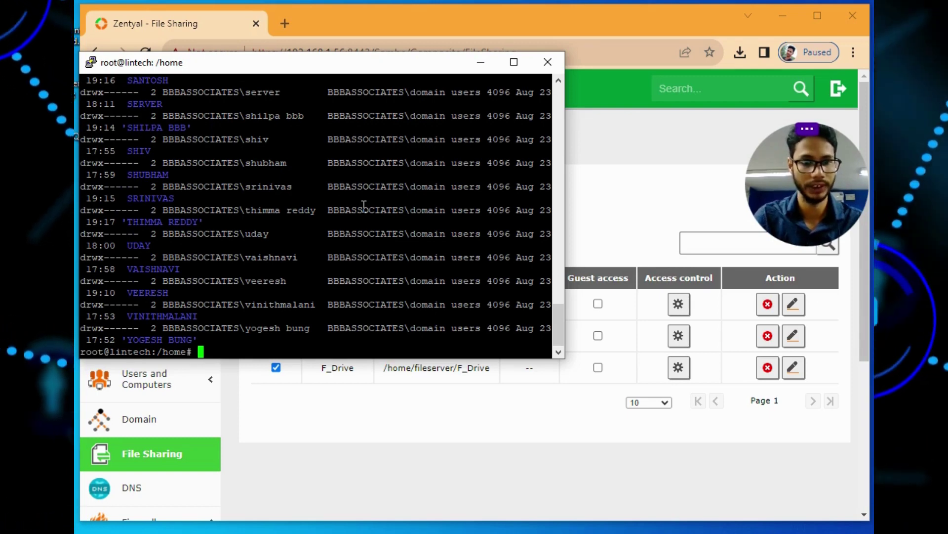
pyautogui.write('cd ')
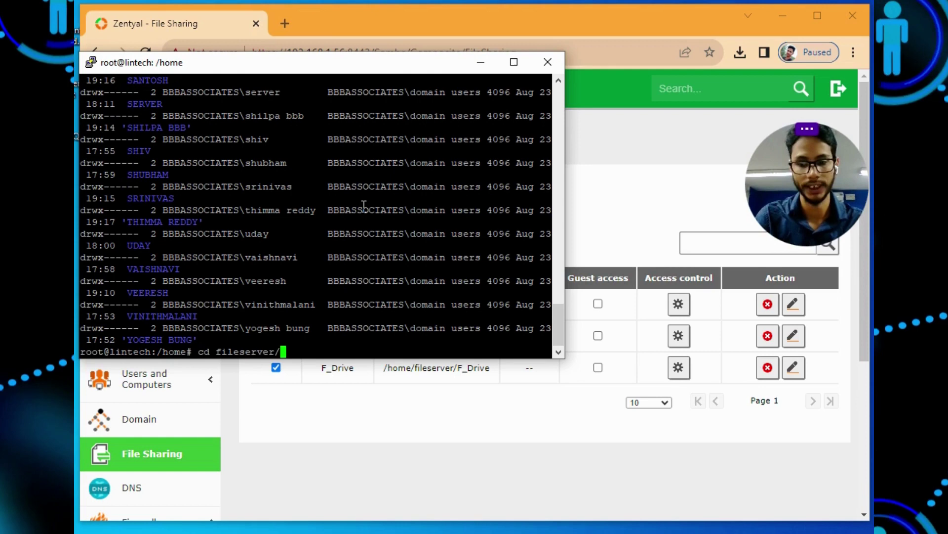
pyautogui.write('fileserver/')
pyautogui.press('Return')
pyautogui.write('ls')
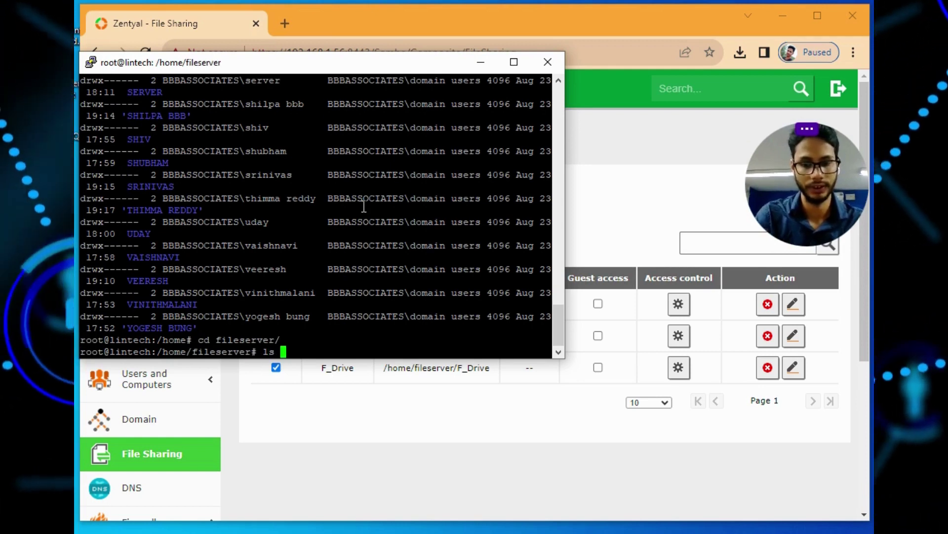
pyautogui.write(' -l')
pyautogui.press('Return')
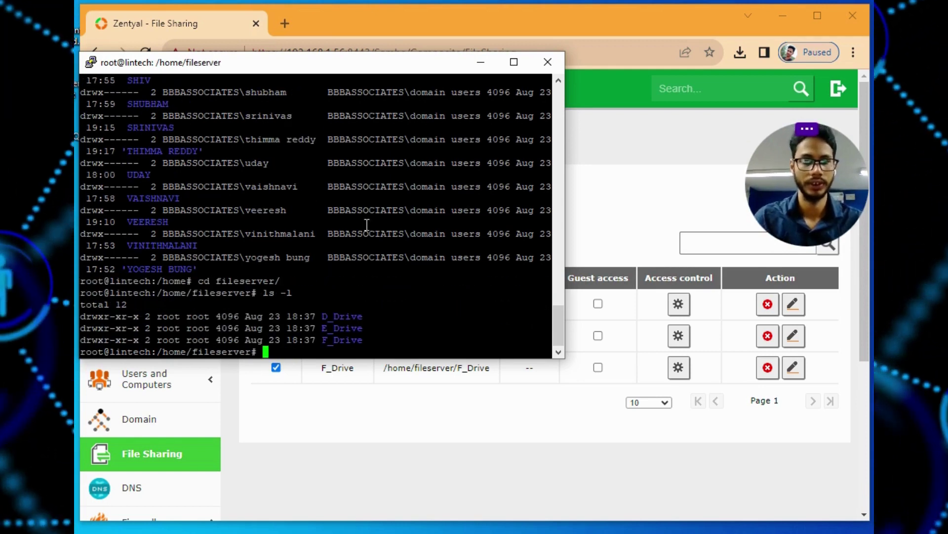
# Reposition the PuTTY window back near the top of the screen
pyautogui.moveTo(399, 68); pyautogui.dragTo(400, 23)
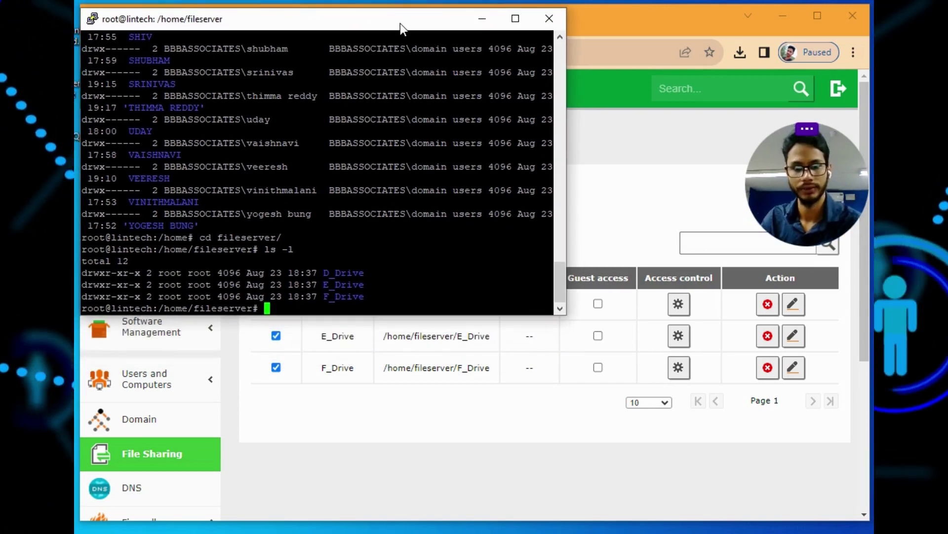
pyautogui.moveTo(400, 23); pyautogui.dragTo(493, 399)
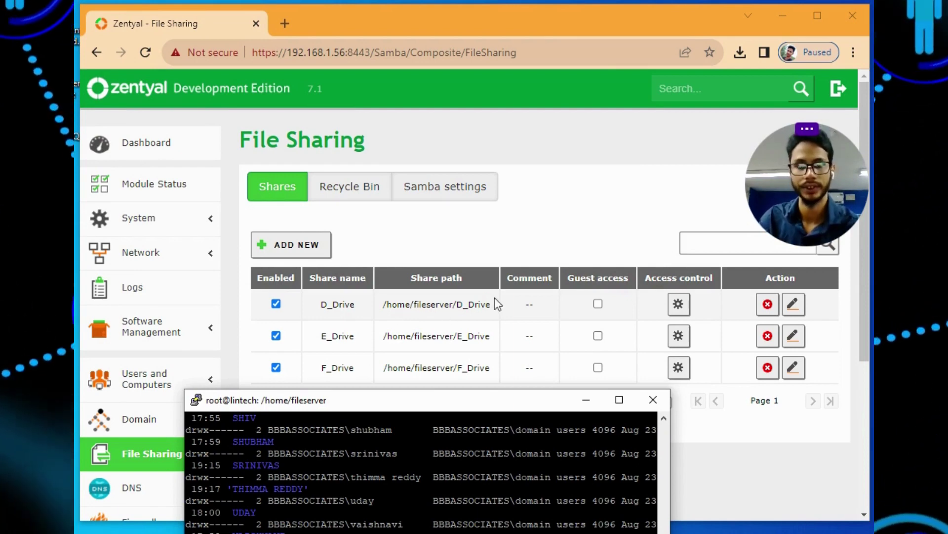
pyautogui.moveTo(479, 404); pyautogui.dragTo(477, 124)
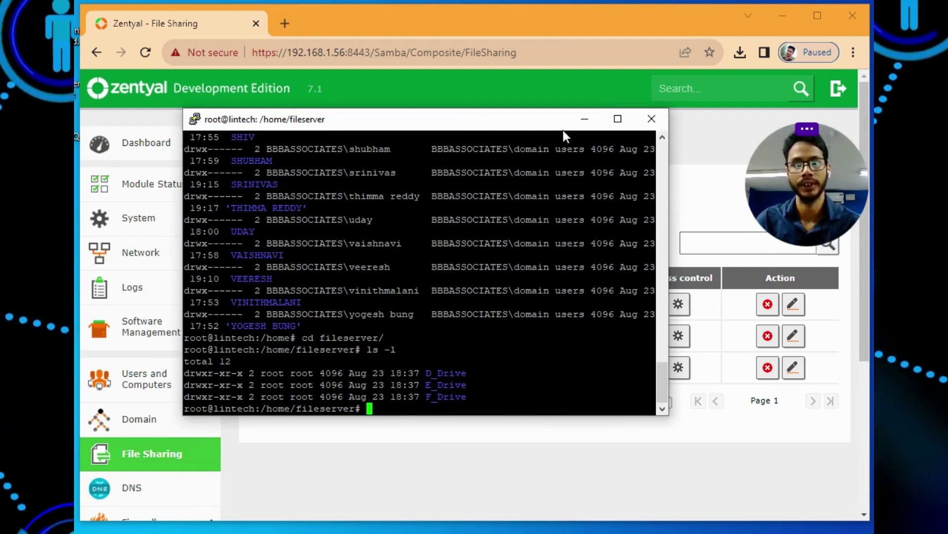
# Bring Zentyal forward and show the File Sharing Recycle Bin tab: bin enabled, no share exceptions
pyautogui.click(492, 459)
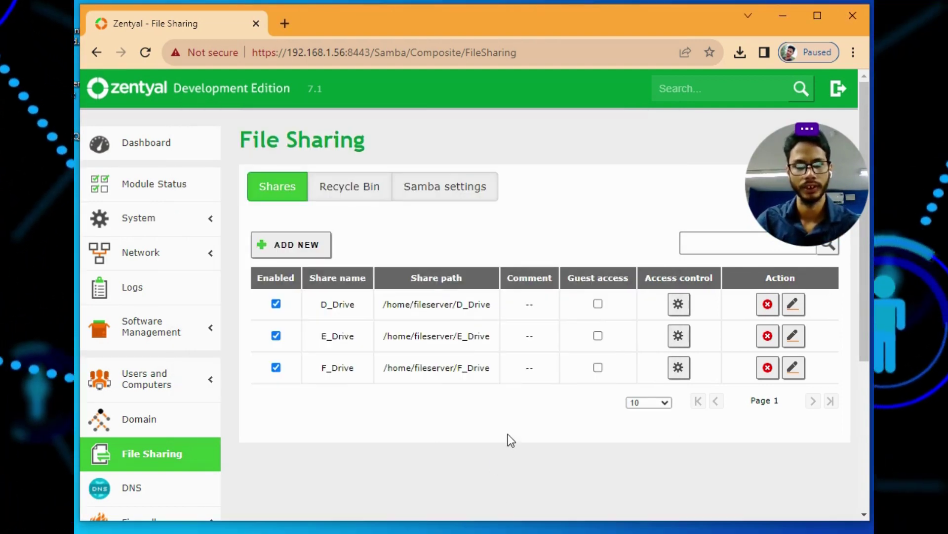
pyautogui.scroll(-1, 538, 408)
pyautogui.scroll(1, 535, 406)
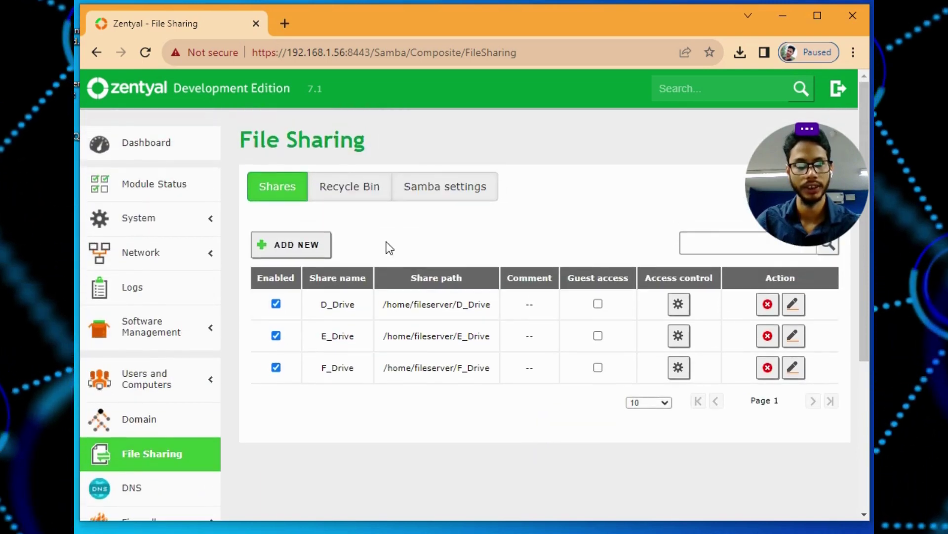
pyautogui.click(349, 187)
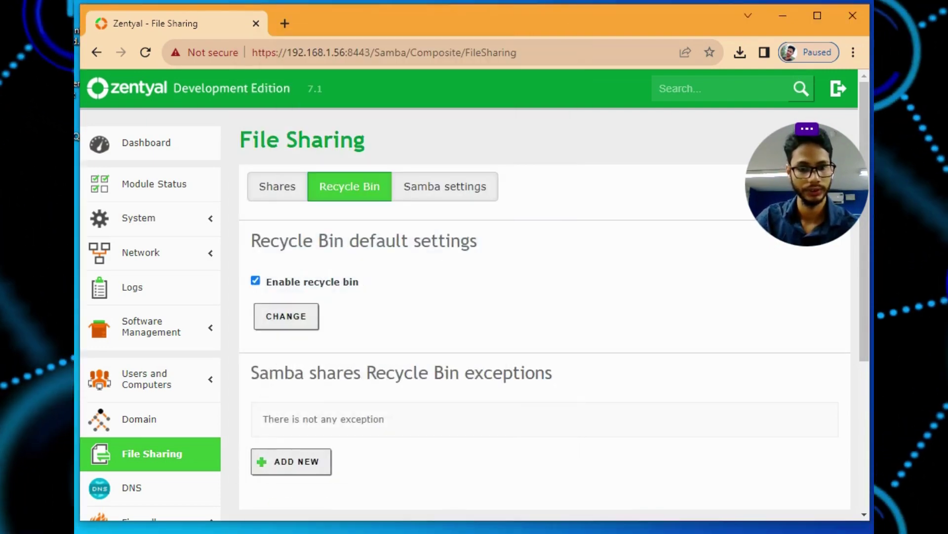
# In PuTTY, change into D_Drive and list it, confirming the folder is empty
pyautogui.hotkey('alt', 'Tab')
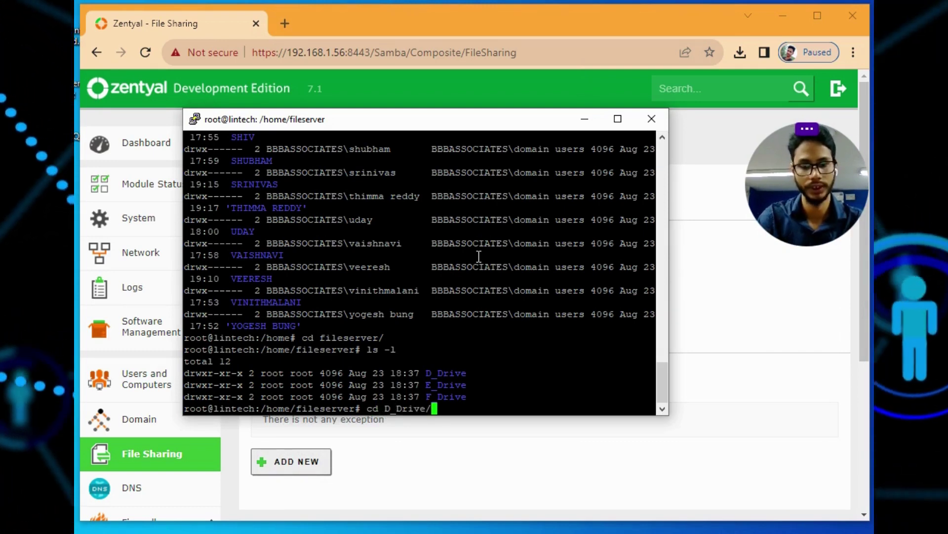
pyautogui.press('Return')
pyautogui.write('ls')
pyautogui.press('Return')
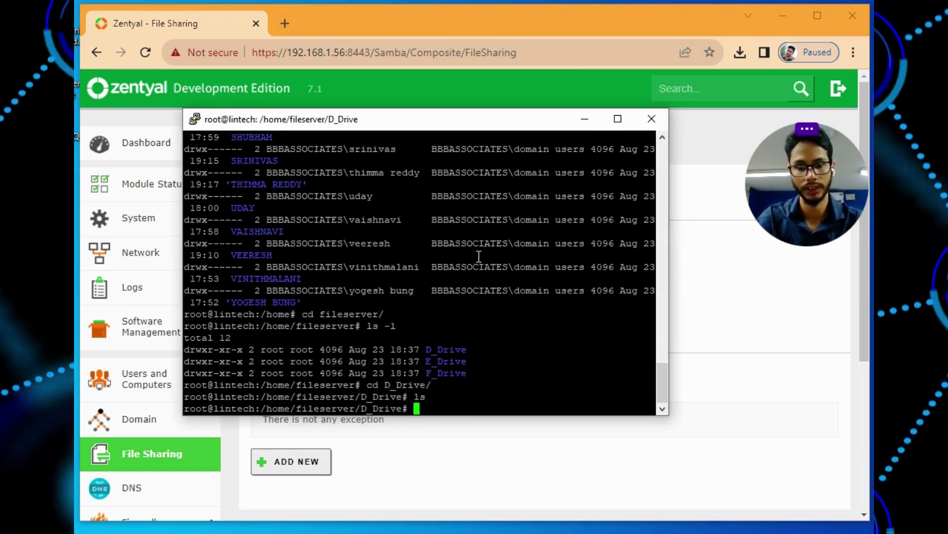
# In Zentyal, view the Samba settings notice, then return to the Shares tab
pyautogui.click(774, 344)
pyautogui.click(452, 196)
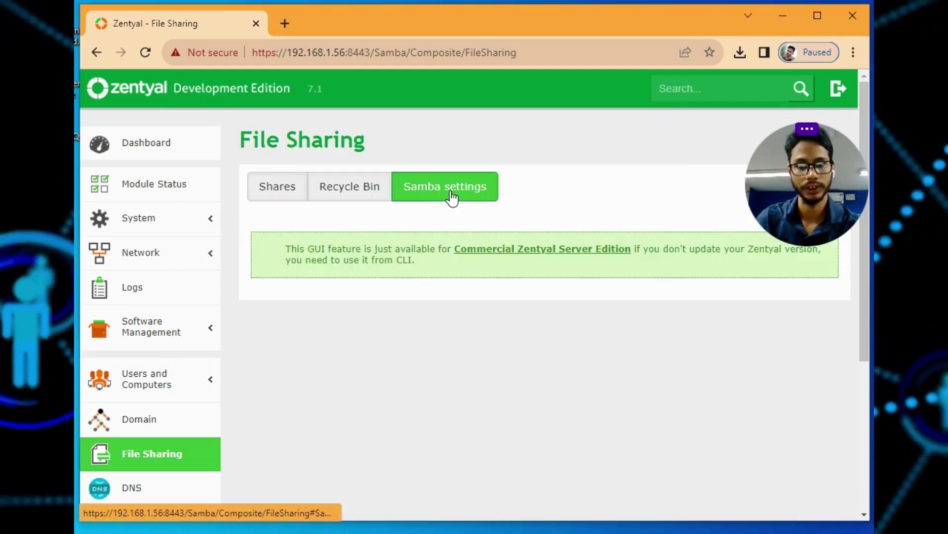
pyautogui.click(269, 187)
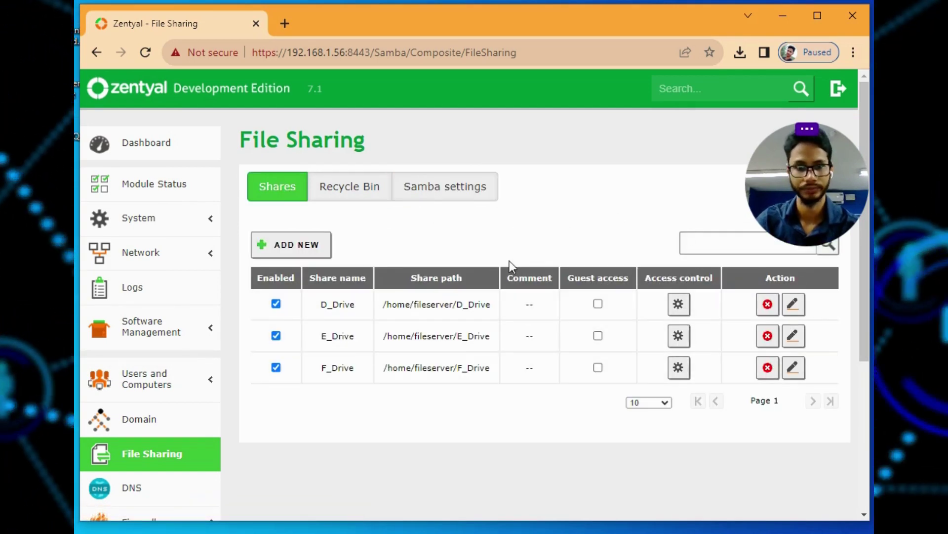
pyautogui.click(316, 245)
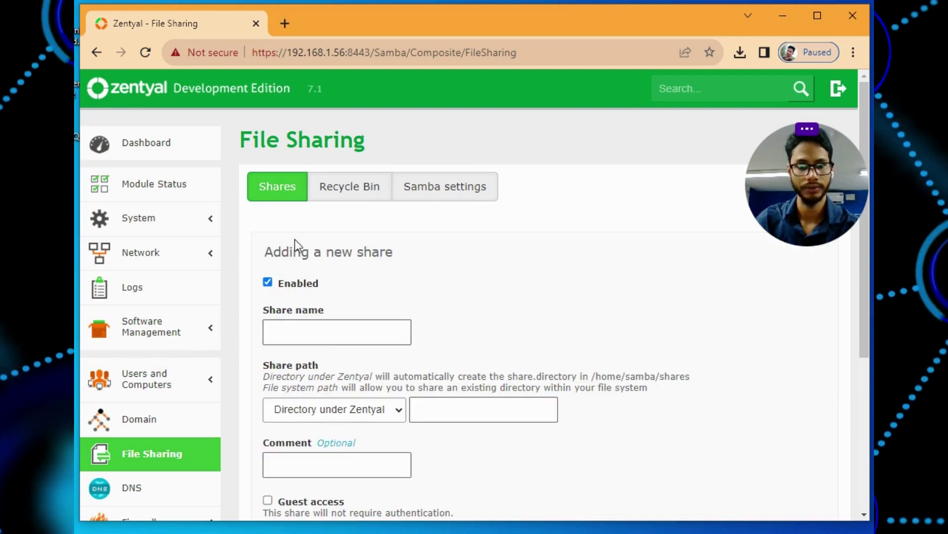
pyautogui.click(340, 326)
pyautogui.click(348, 369)
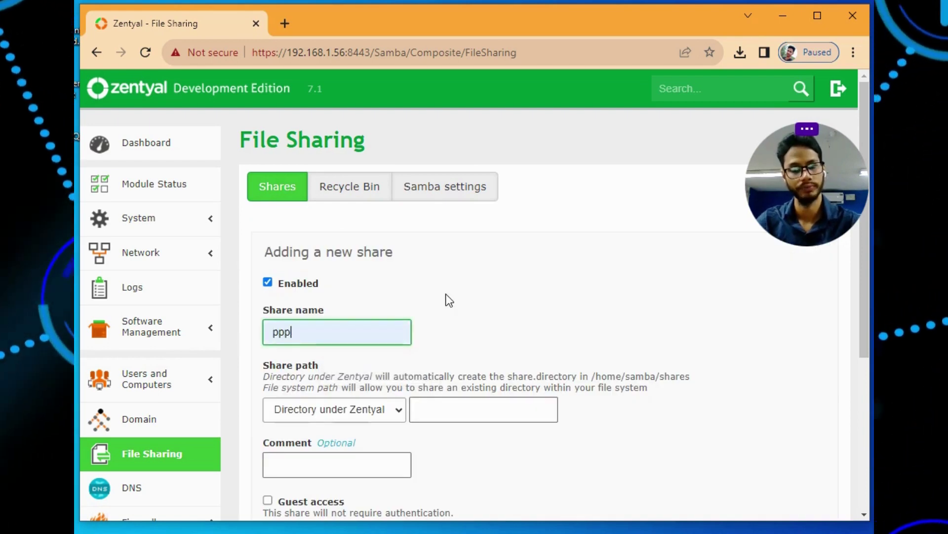
pyautogui.scroll(-2, 445, 299)
pyautogui.click(458, 335)
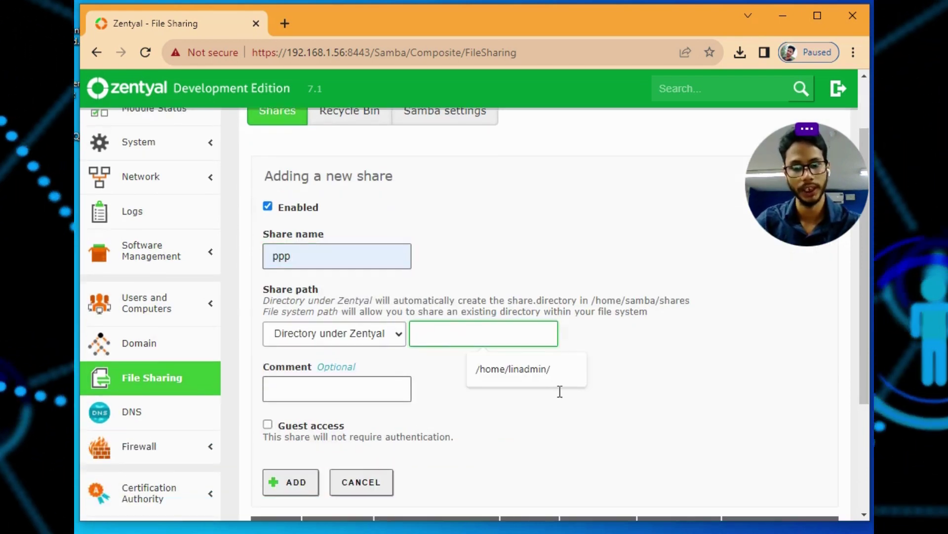
pyautogui.click(535, 372)
pyautogui.scroll(-3, 553, 346)
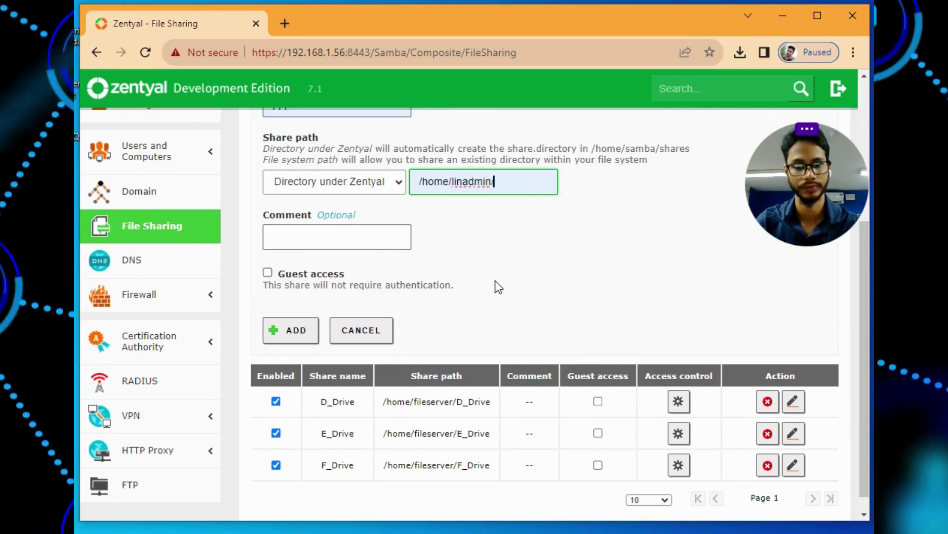
pyautogui.scroll(2, 498, 287)
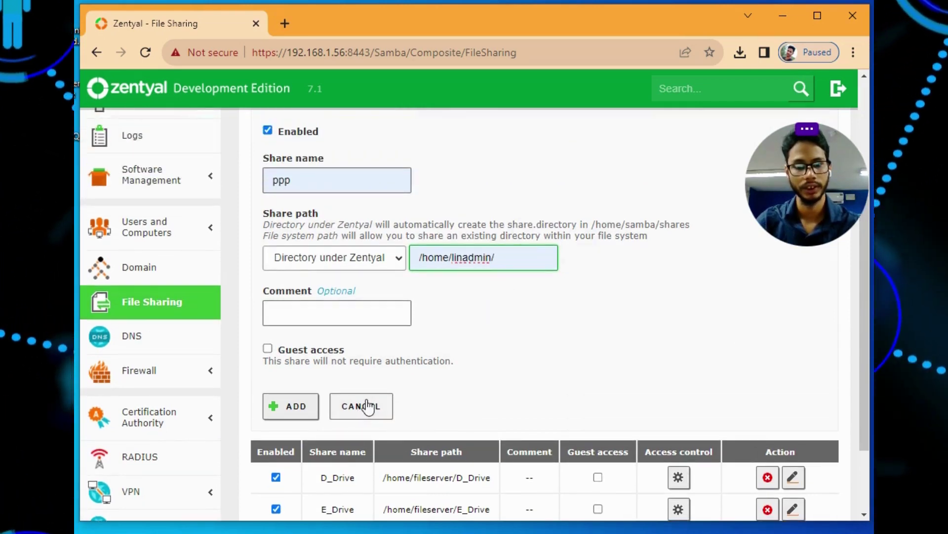
pyautogui.click(367, 403)
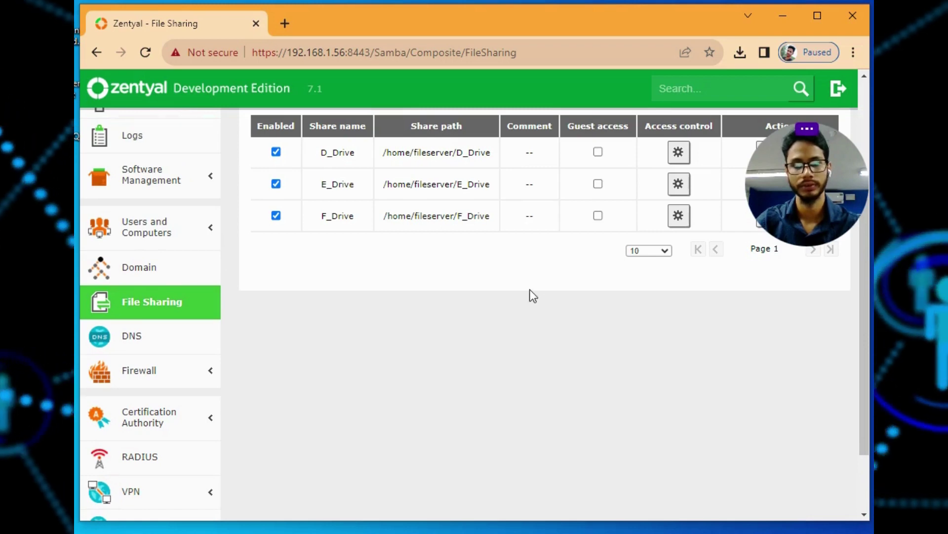
pyautogui.scroll(3, 530, 291)
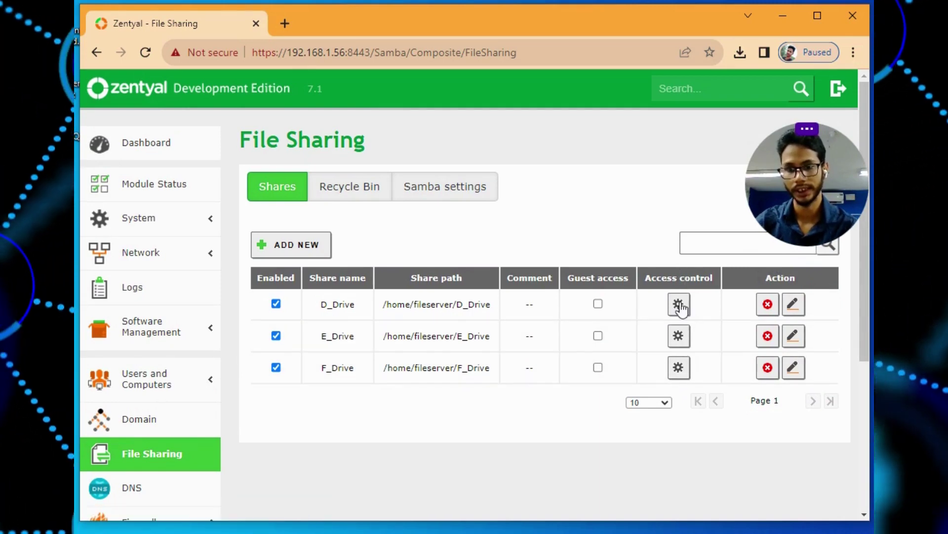
# Start a new ACL on F_Drive's access control and browse the available groups and domain users
pyautogui.click(679, 368)
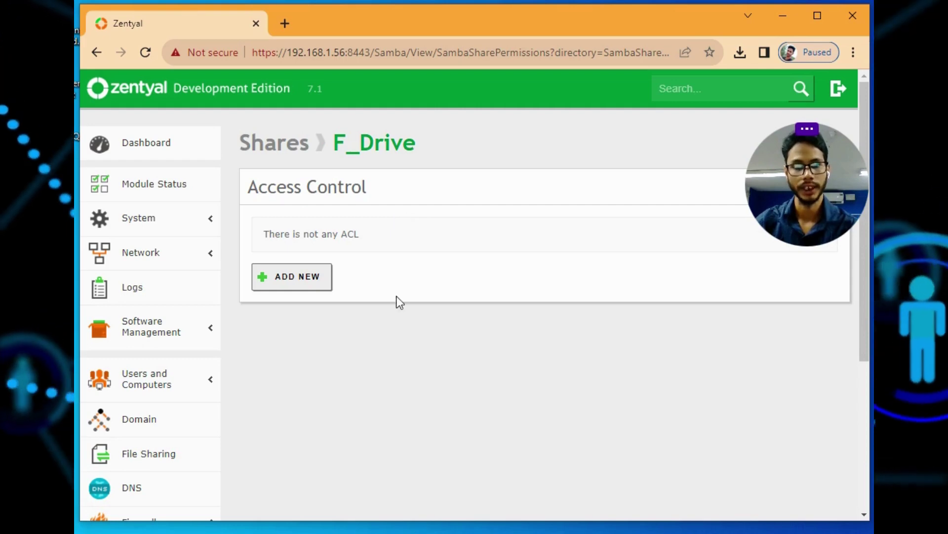
pyautogui.click(292, 291)
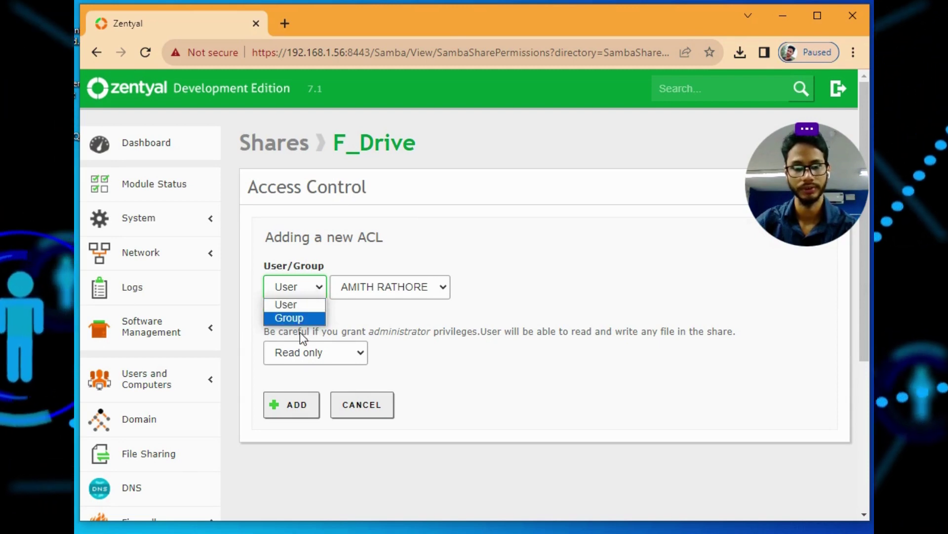
pyautogui.click(306, 318)
pyautogui.click(392, 287)
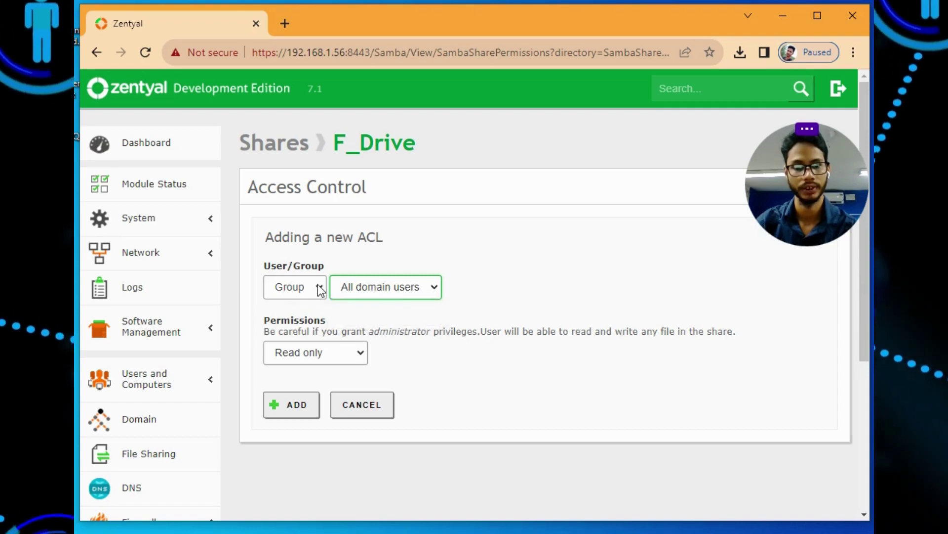
pyautogui.click(433, 290)
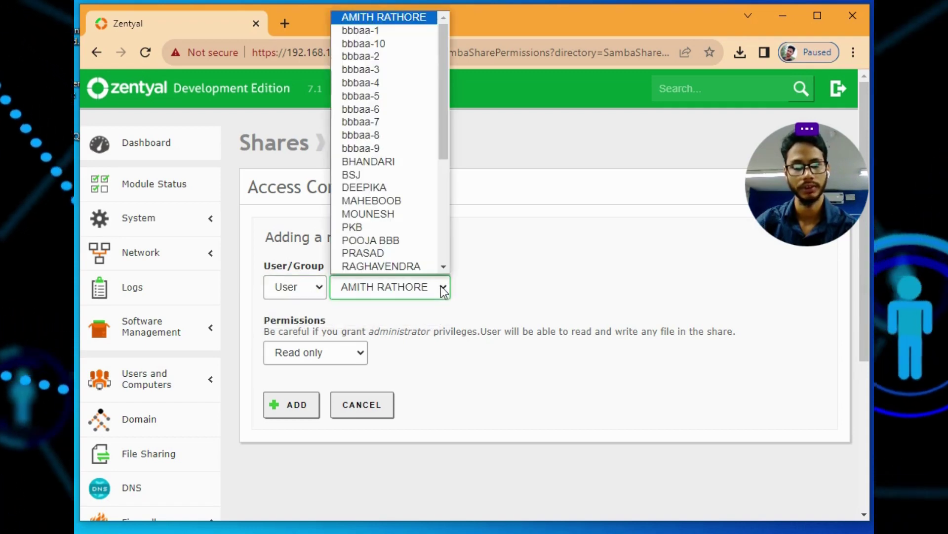
pyautogui.scroll(-1, 411, 109)
pyautogui.scroll(1, 384, 94)
pyautogui.scroll(-5, 384, 94)
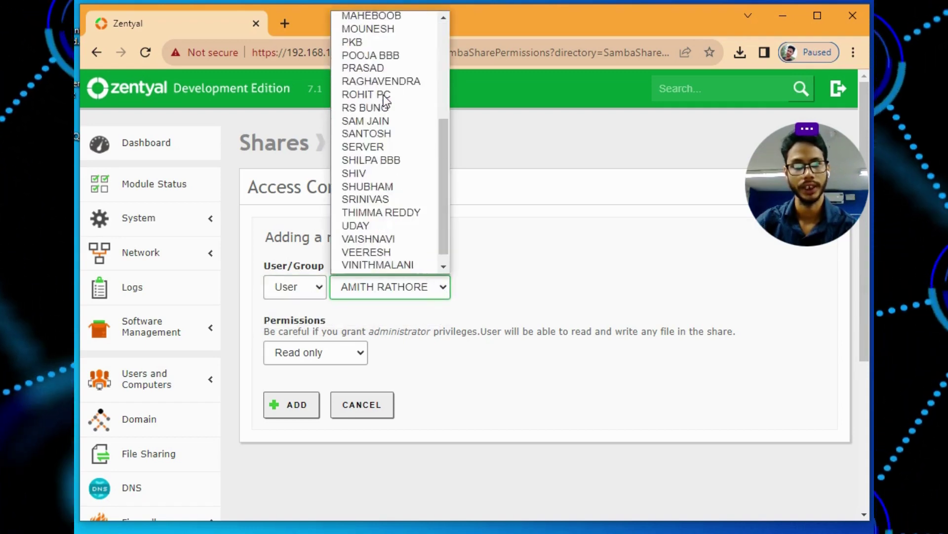
pyautogui.scroll(5, 383, 95)
pyautogui.scroll(-5, 384, 95)
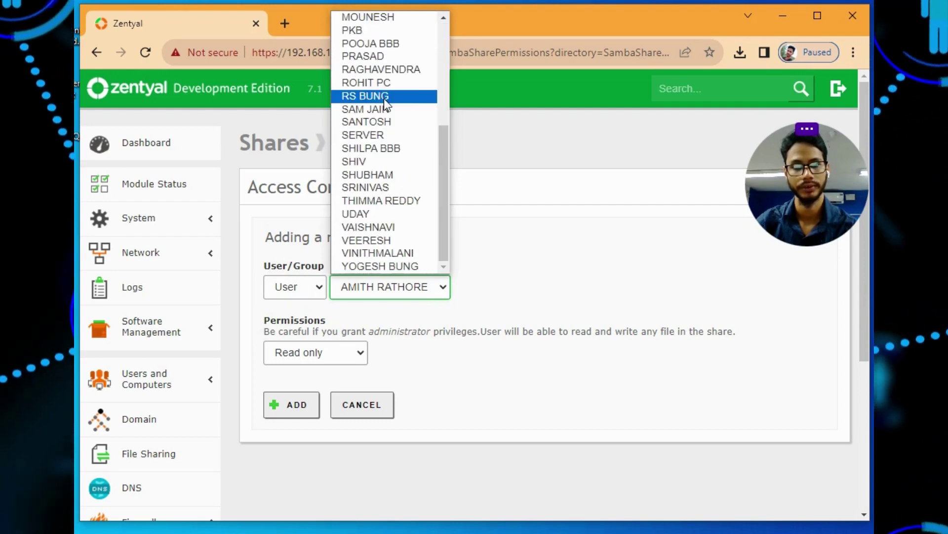
pyautogui.click(516, 238)
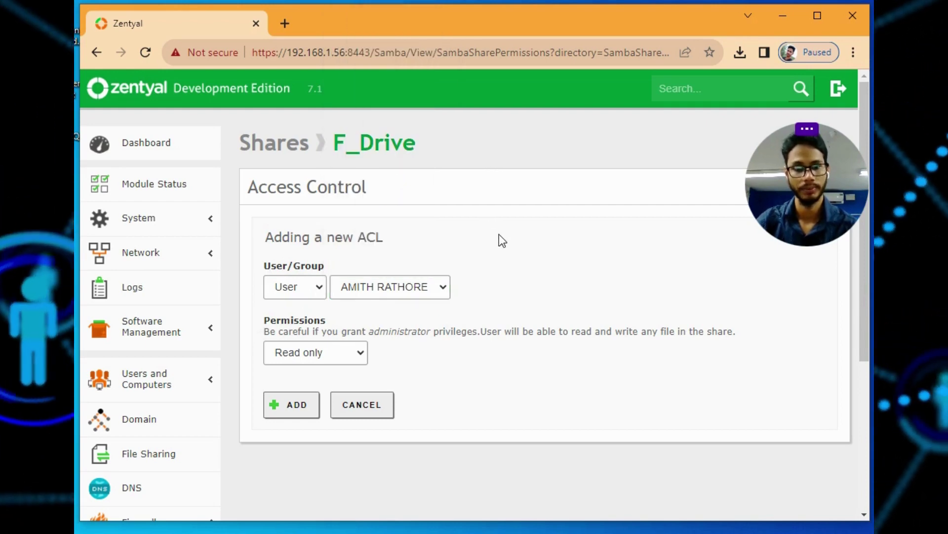
# Leave the permission at Read only, cancel the draft ACL, and return to the shares list
pyautogui.click(332, 355)
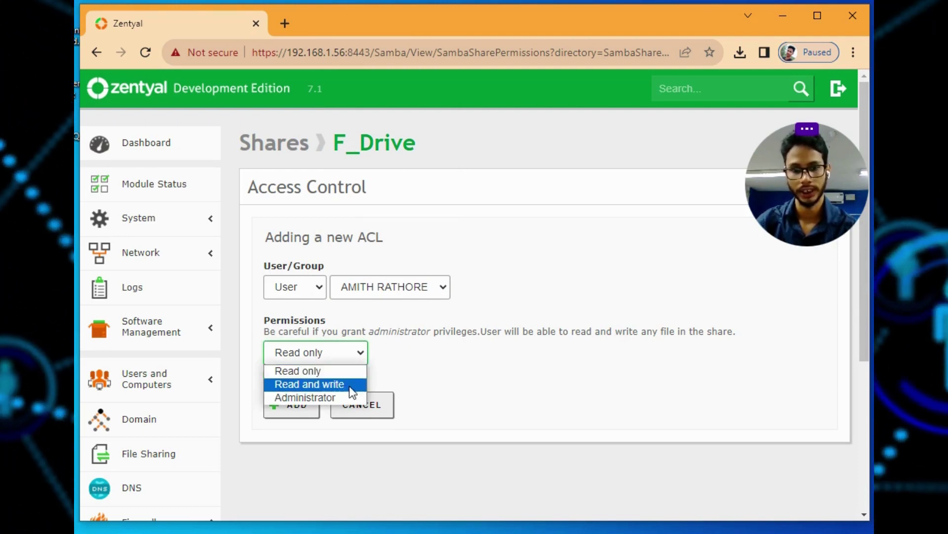
pyautogui.click(478, 364)
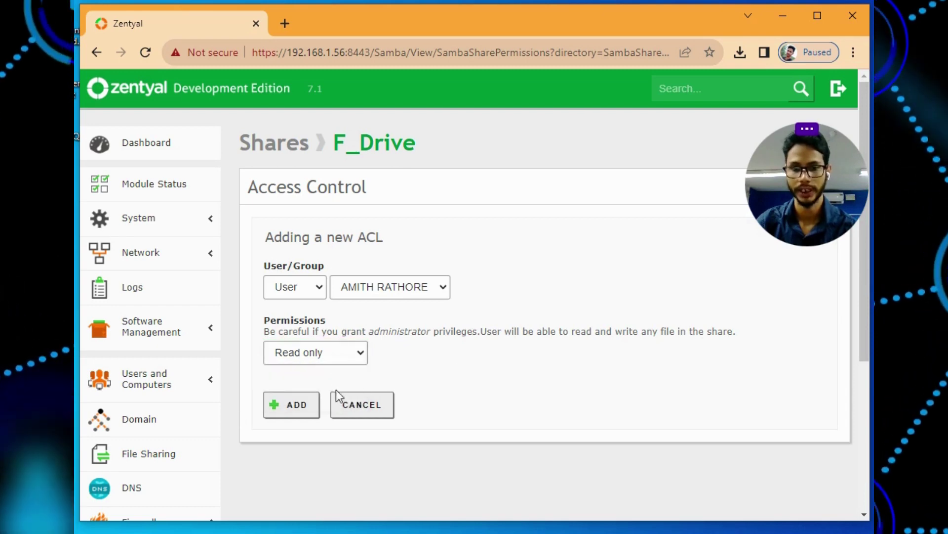
pyautogui.click(375, 406)
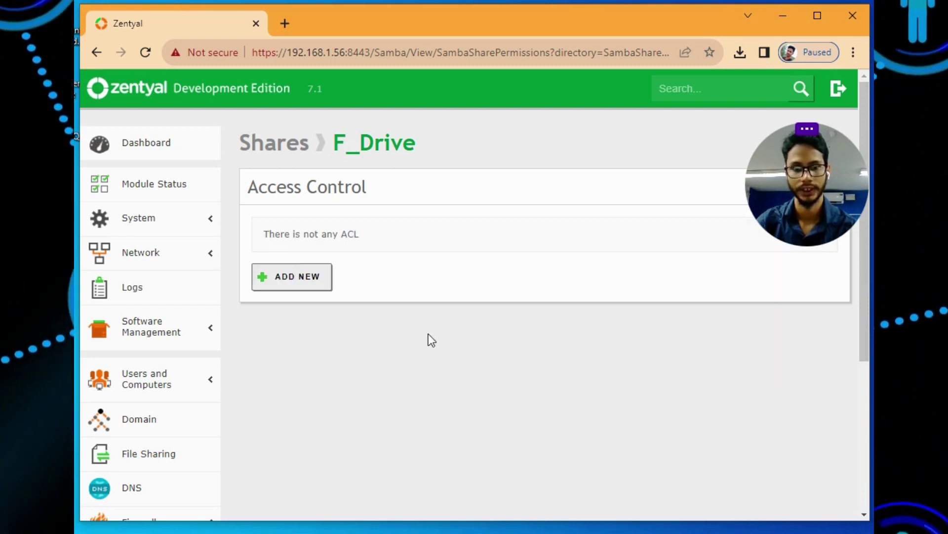
pyautogui.click(280, 156)
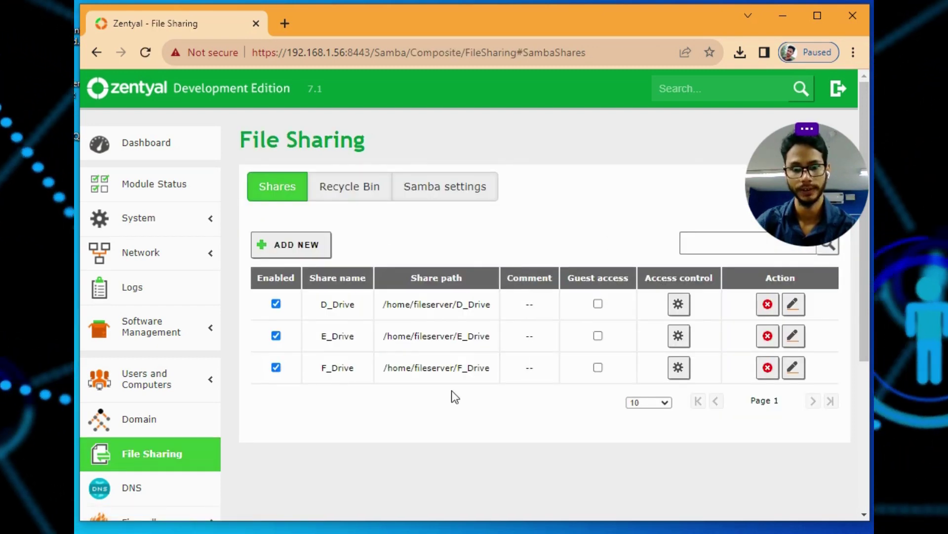
# Open the DNS settings and look over the configured domains
pyautogui.scroll(-5, 193, 419)
pyautogui.click(166, 261)
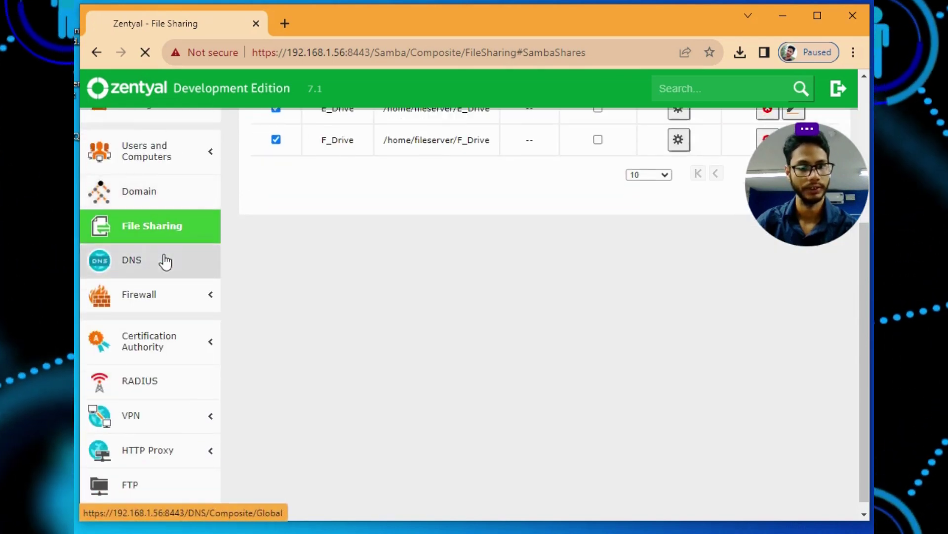
pyautogui.scroll(-5, 466, 292)
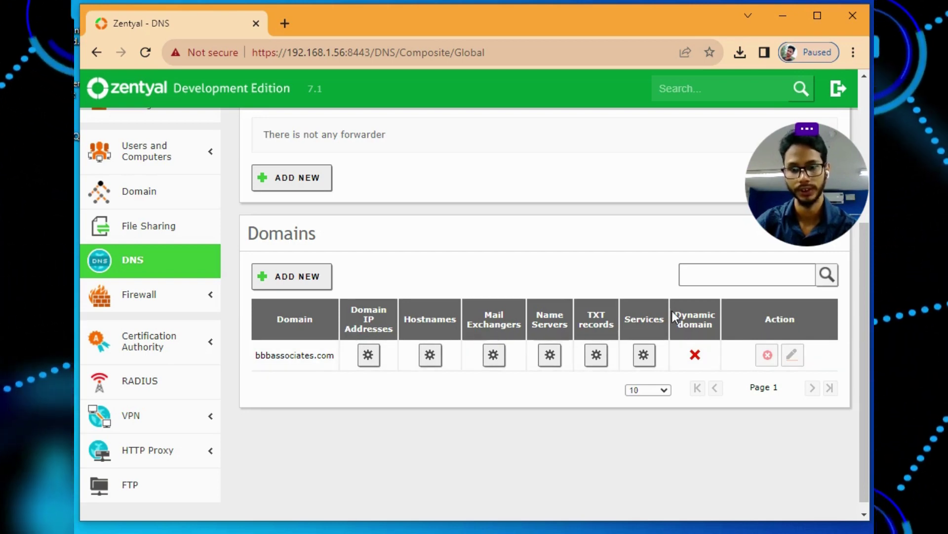
# Review the Firewall Packet Filter rules, then bring up the FTP Server settings
pyautogui.click(139, 304)
pyautogui.click(146, 321)
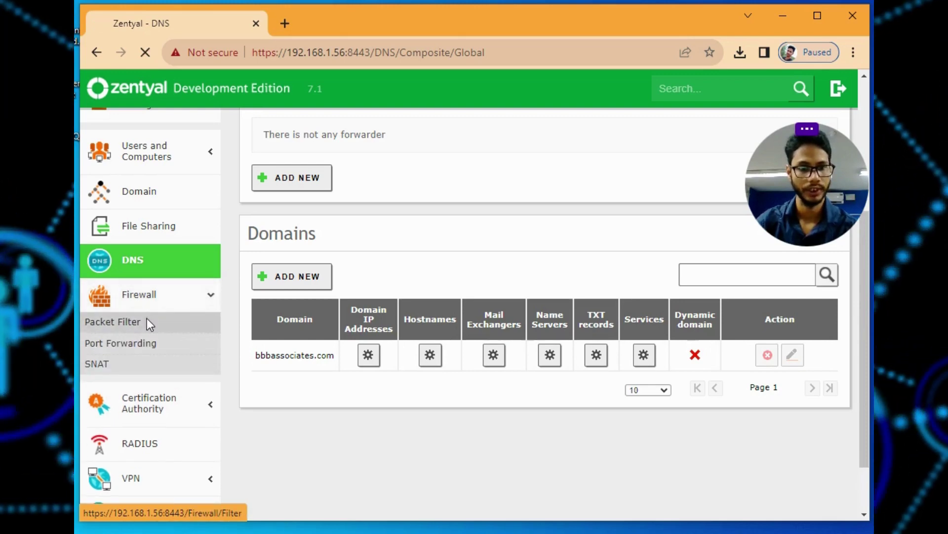
pyautogui.scroll(-4, 497, 328)
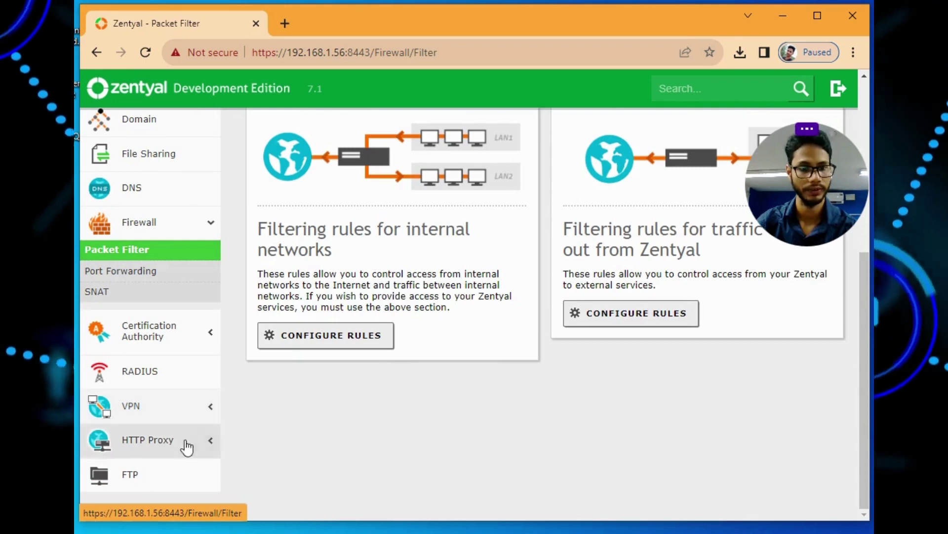
pyautogui.click(129, 472)
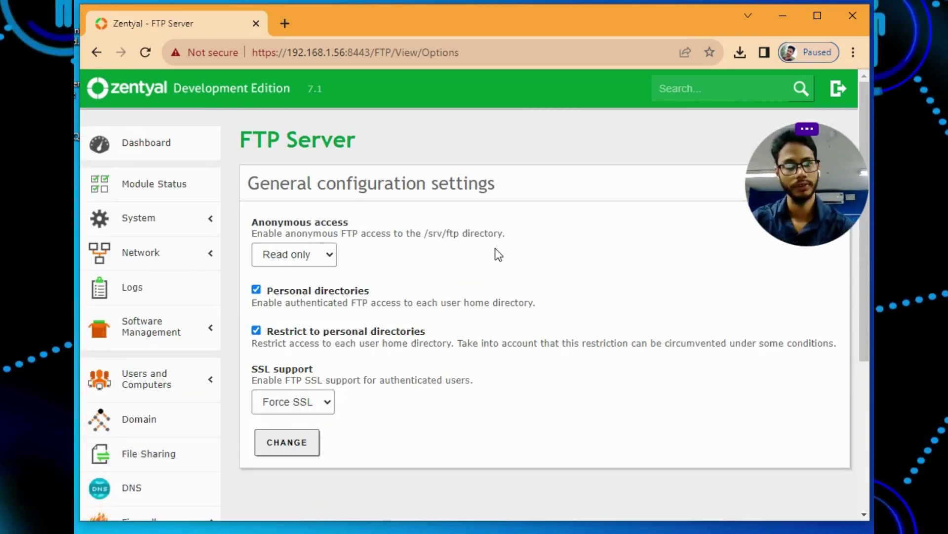
pyautogui.click(327, 255)
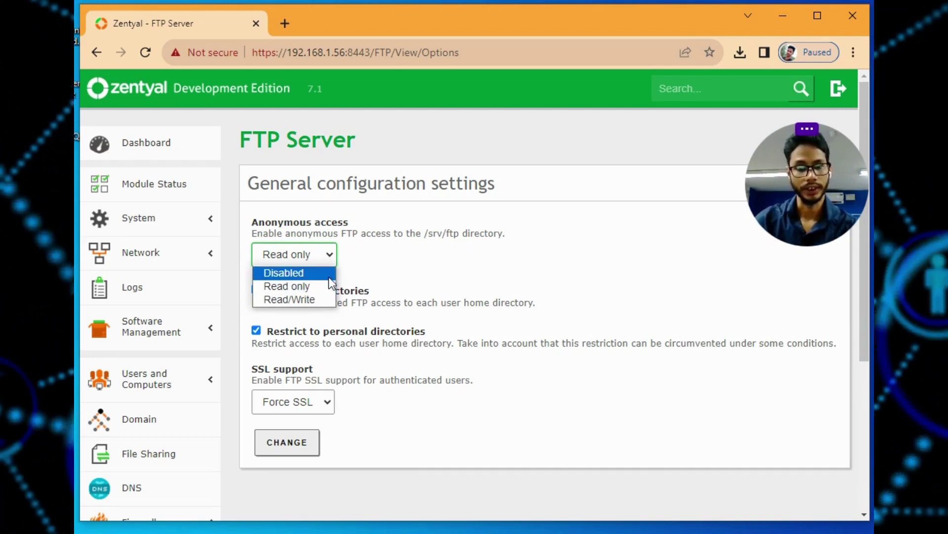
pyautogui.click(422, 265)
pyautogui.click(330, 254)
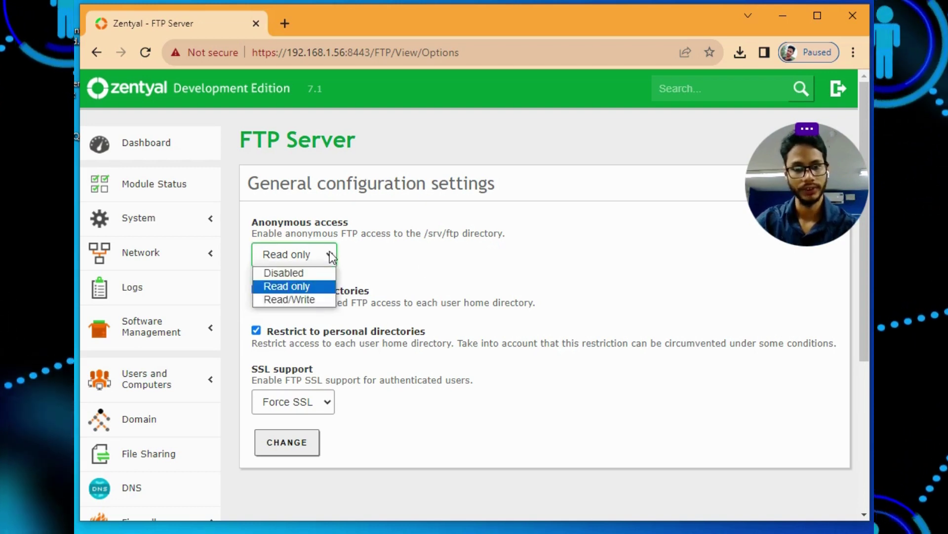
pyautogui.click(441, 273)
pyautogui.click(313, 257)
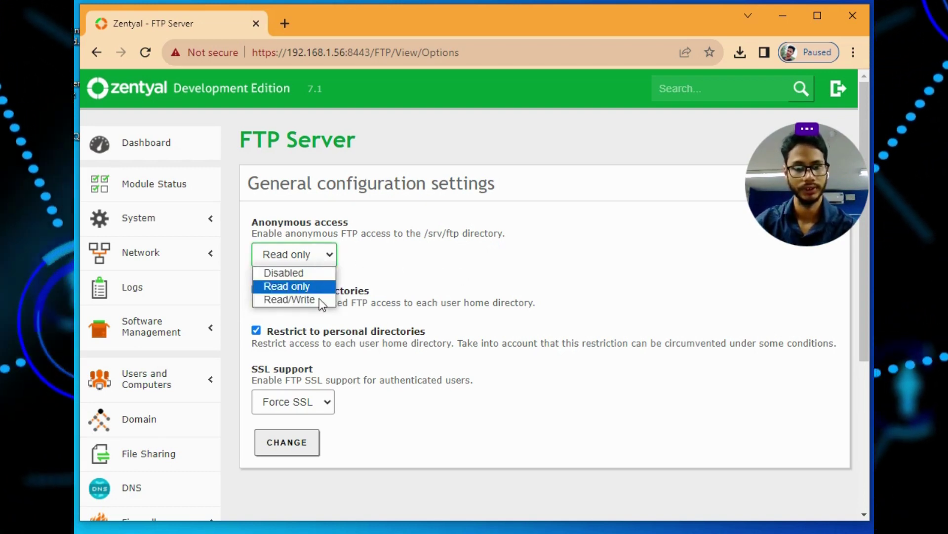
pyautogui.click(477, 271)
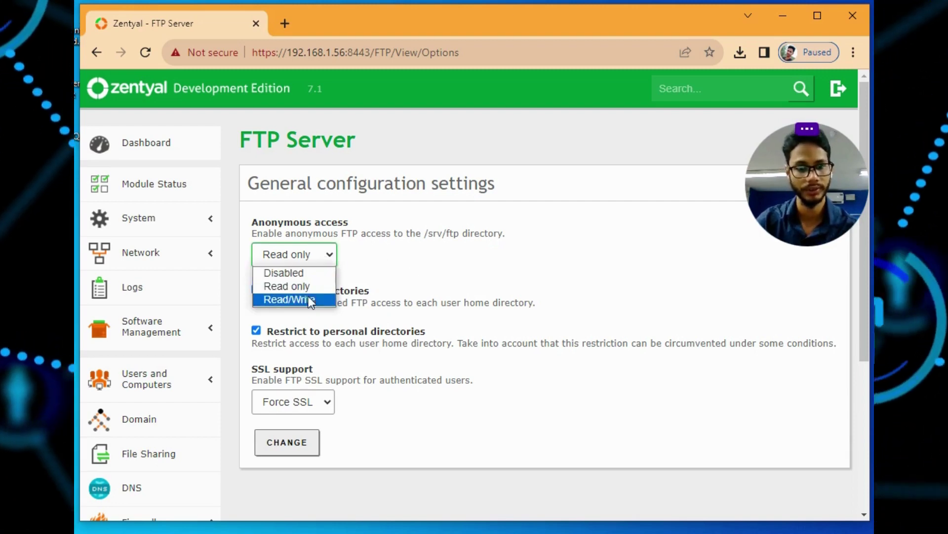
pyautogui.click(485, 259)
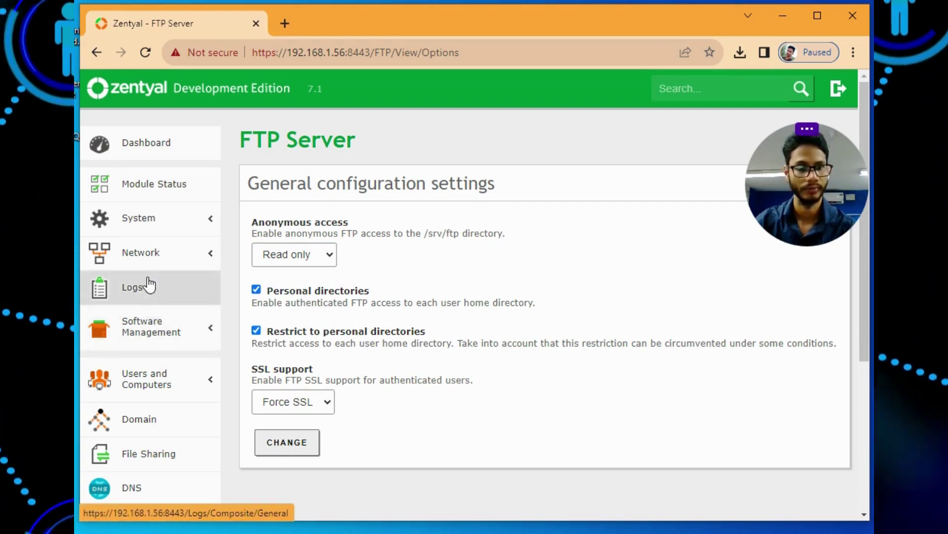
# Open the Dashboard and scroll through General Information, Module Status and Network Interfaces
pyautogui.click(146, 143)
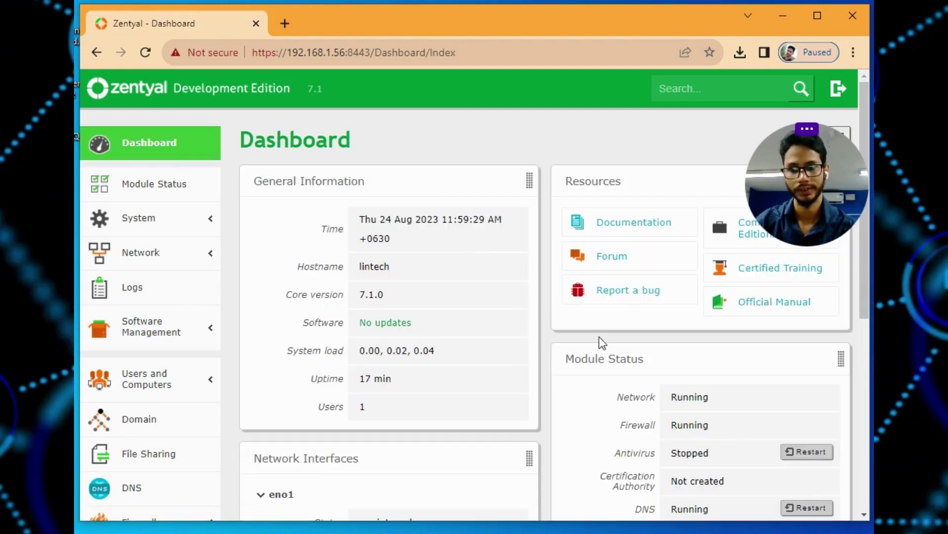
pyautogui.scroll(-3, 551, 346)
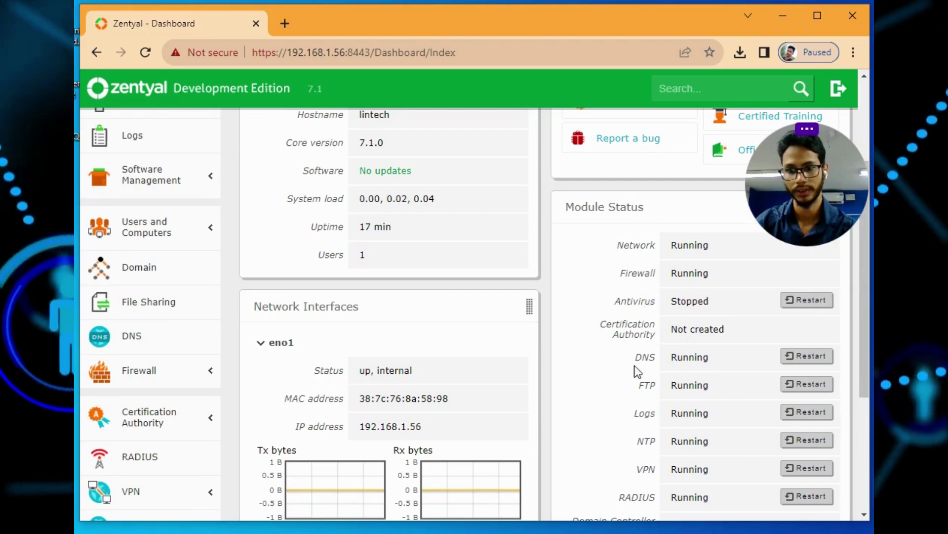
pyautogui.scroll(-3, 756, 343)
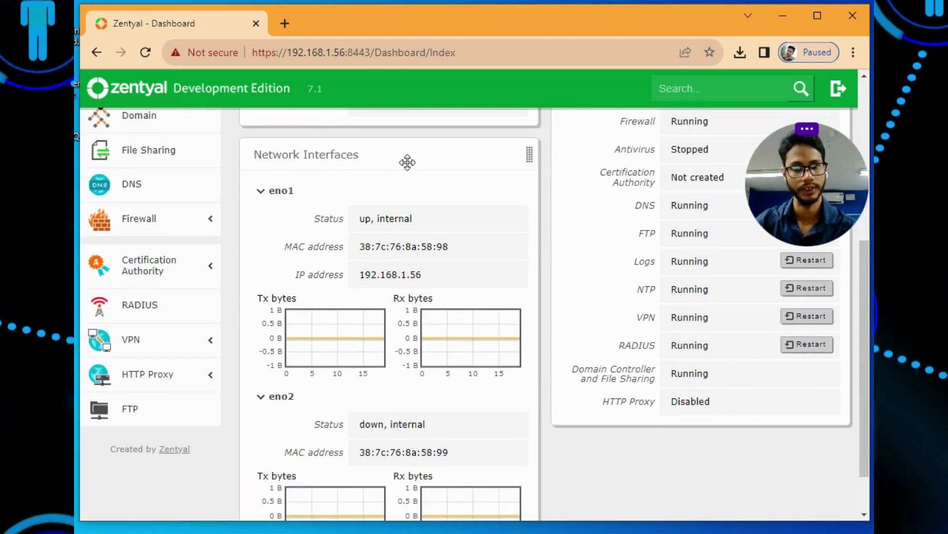
pyautogui.scroll(-1, 406, 316)
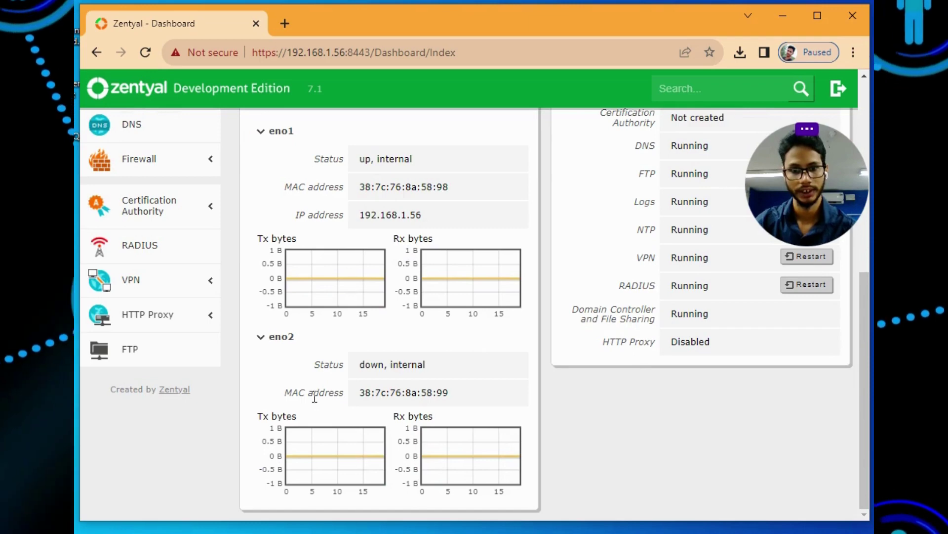
pyautogui.scroll(6, 493, 329)
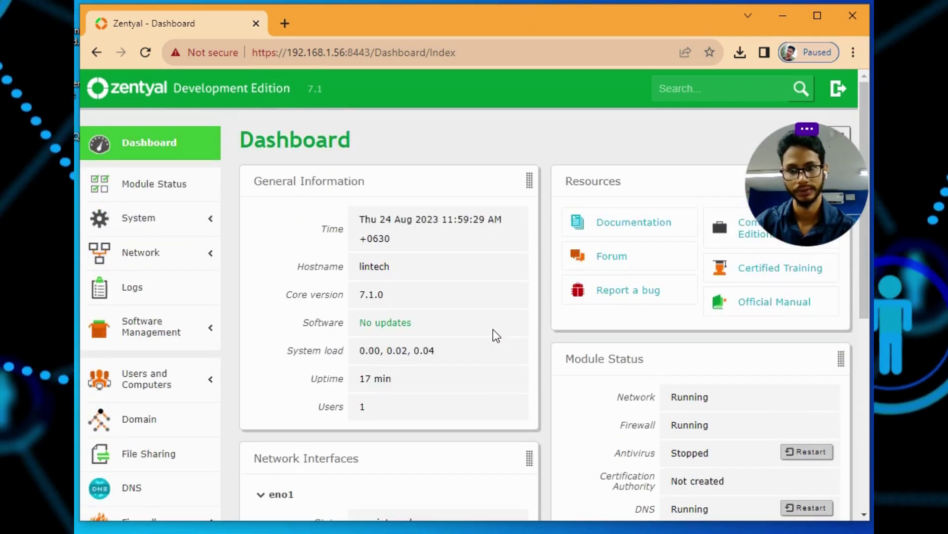
pyautogui.click(153, 211)
pyautogui.click(106, 250)
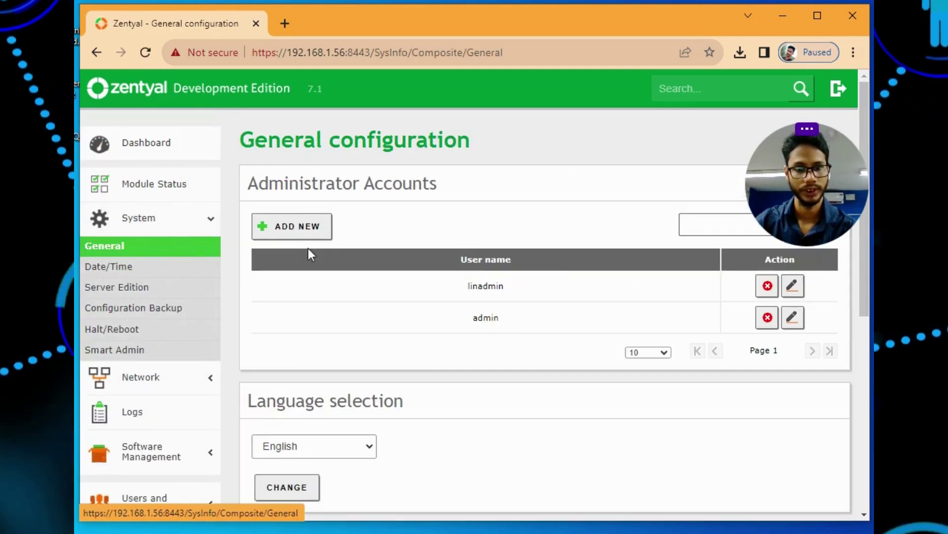
pyautogui.scroll(-3, 438, 299)
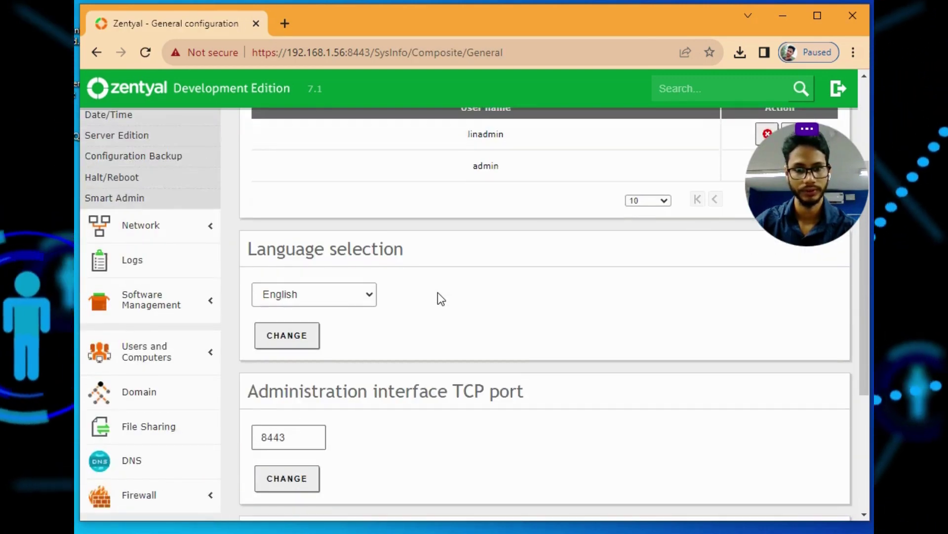
pyautogui.scroll(-5, 438, 292)
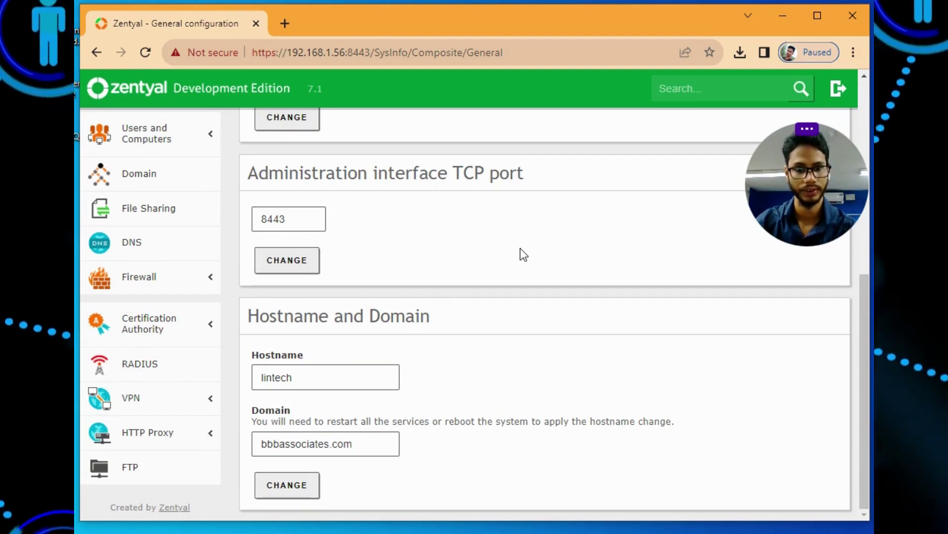
pyautogui.click(173, 211)
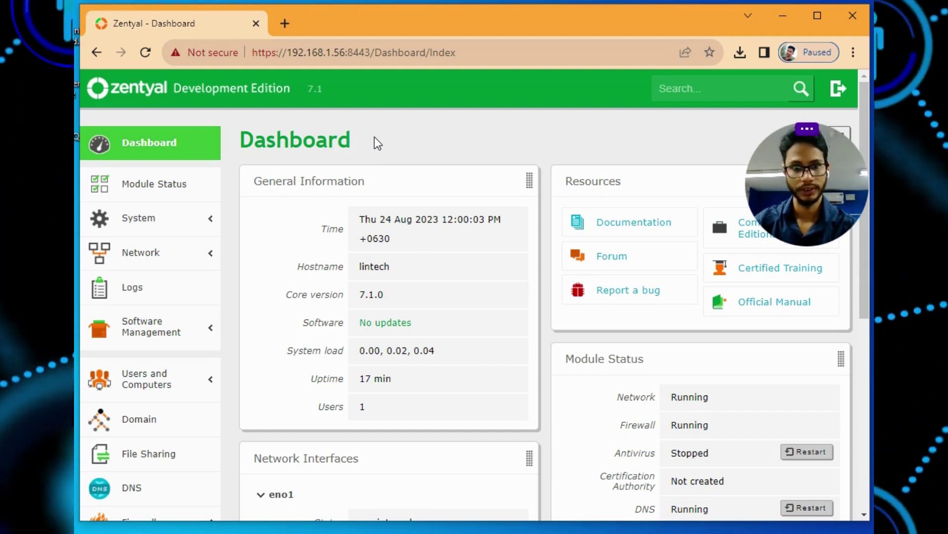
pyautogui.click(158, 195)
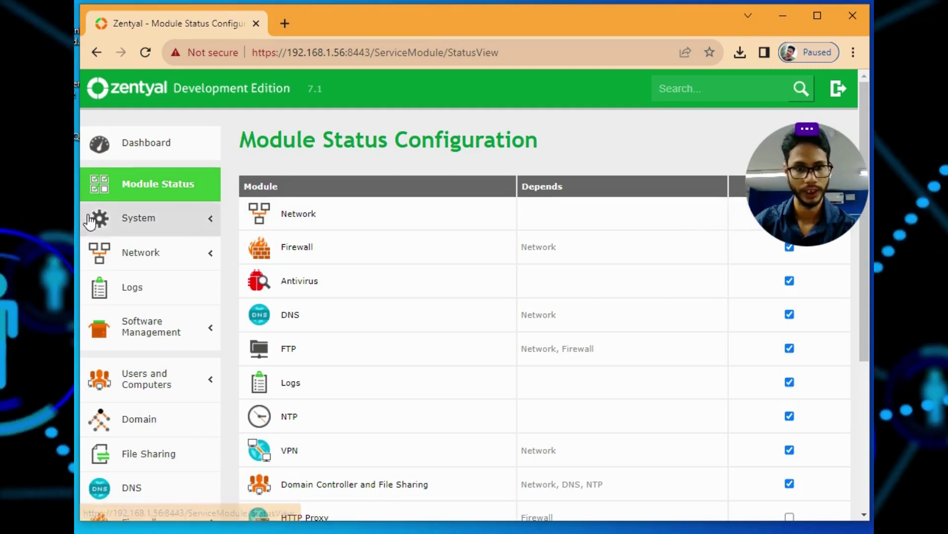
pyautogui.click(186, 219)
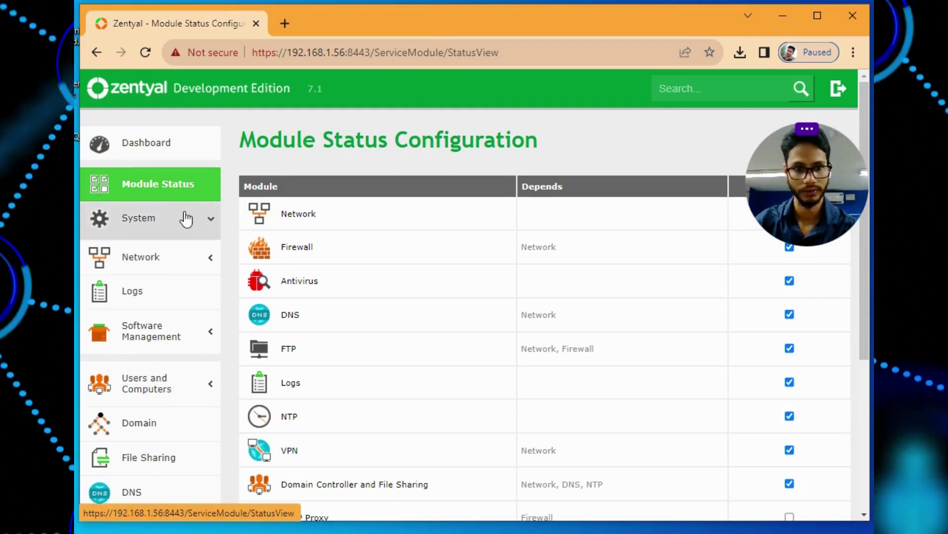
pyautogui.click(136, 246)
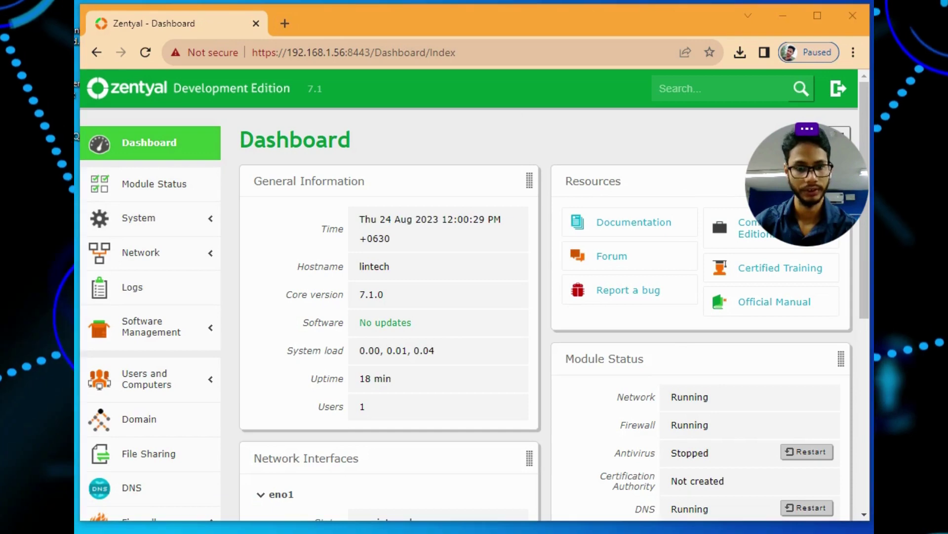
# Switch to the PuTTY session in D_Drive and position its window over the browser
pyautogui.hotkey('alt', 'Tab')
pyautogui.moveTo(501, 114); pyautogui.dragTo(487, 87)
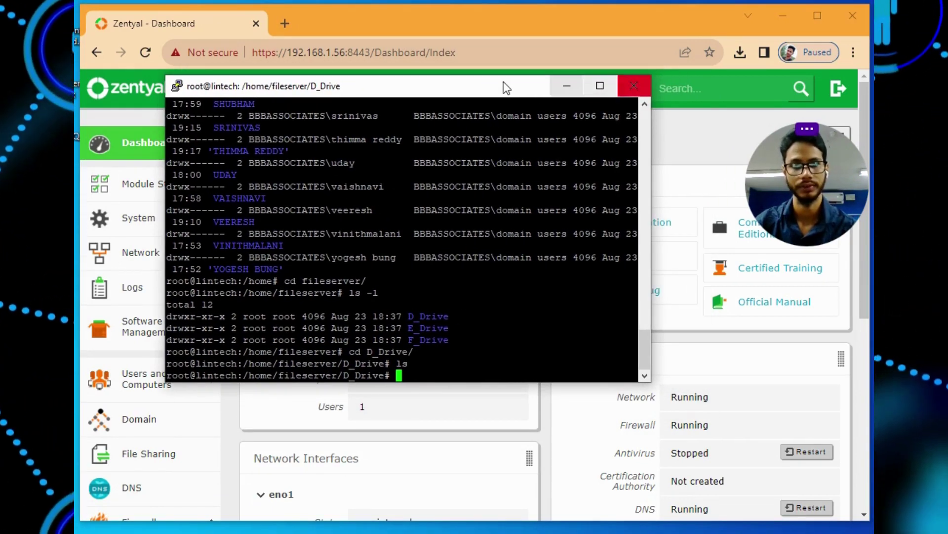